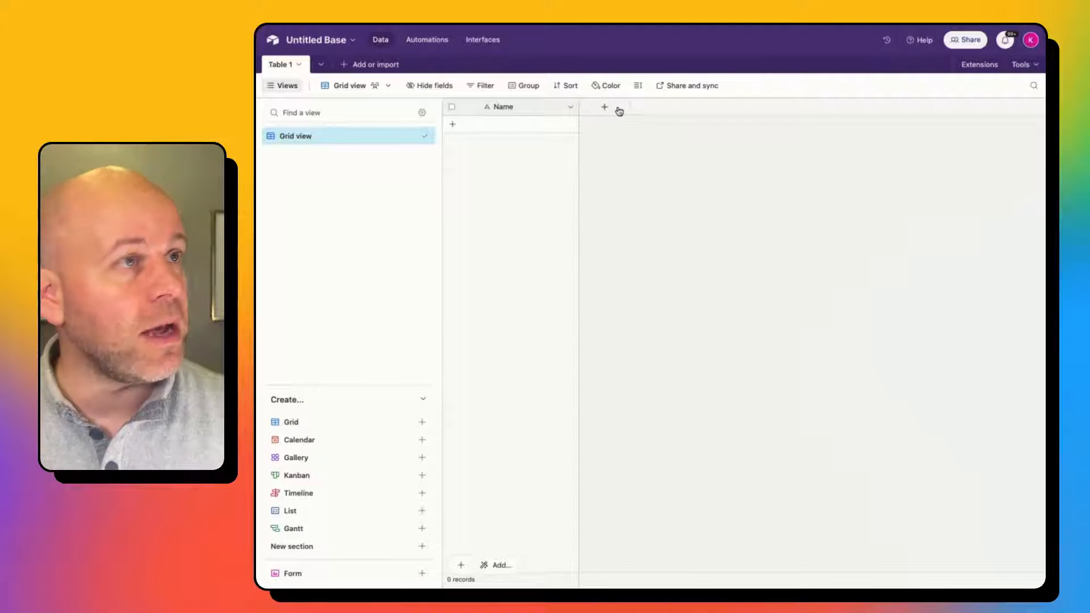
Add a Fruit field of type Single line text.
left_click(618, 110)
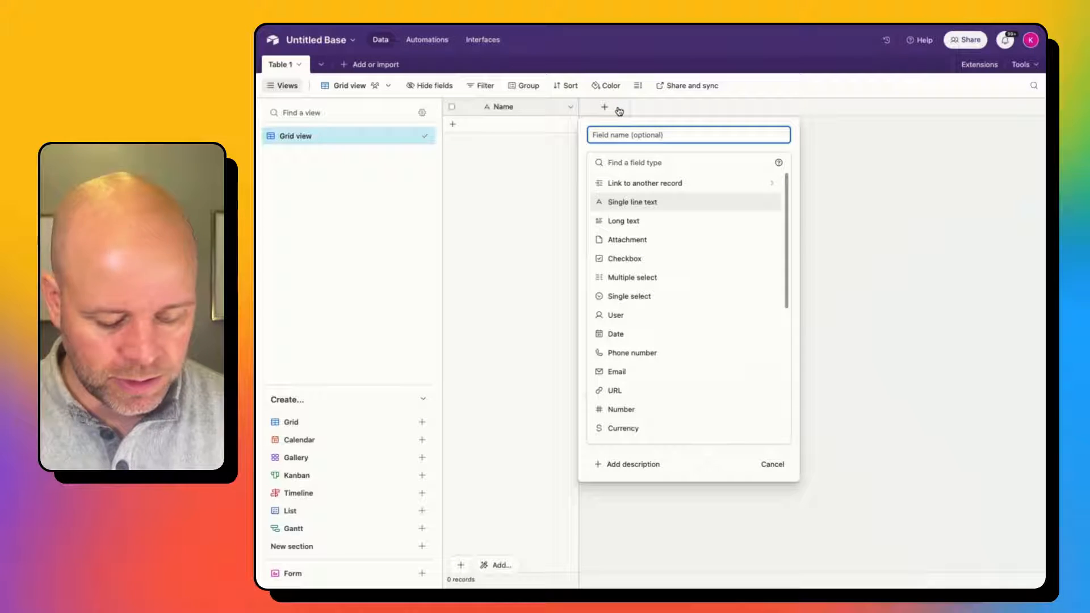
type("Fruit")
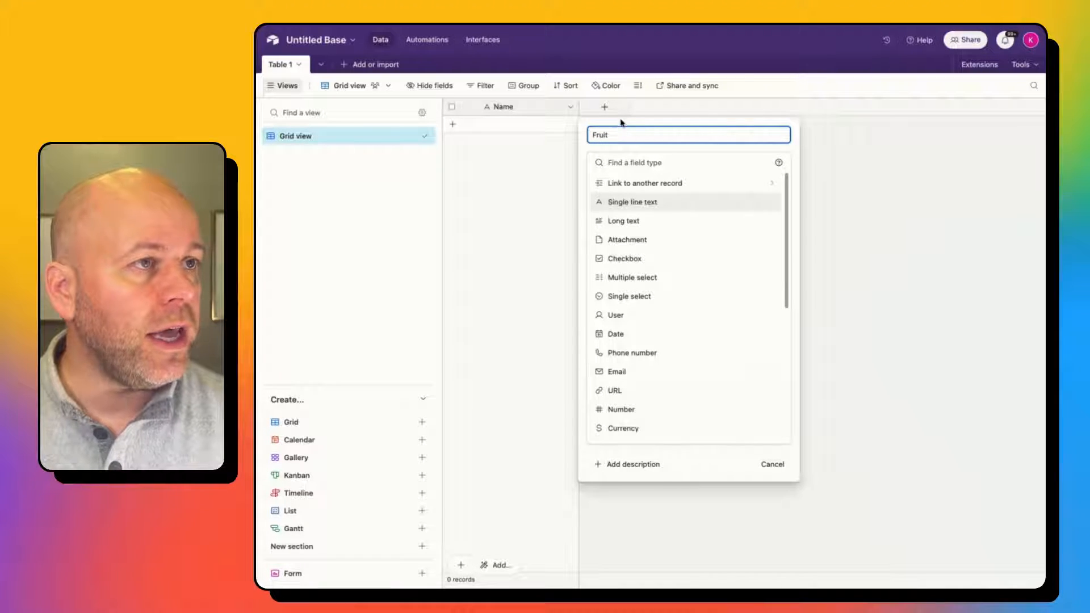
left_click(638, 202)
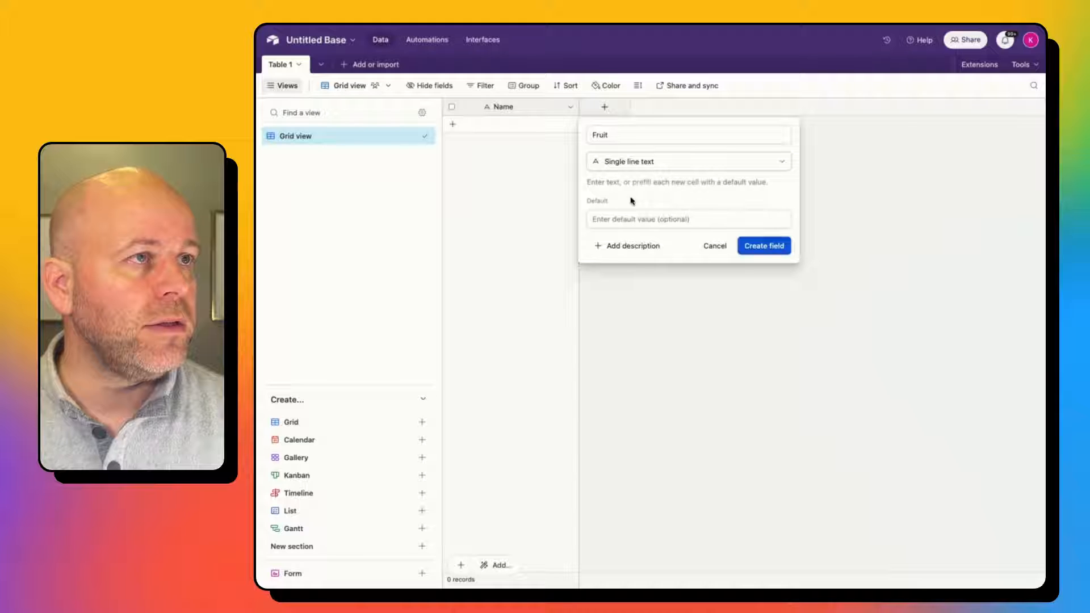
left_click(790, 248)
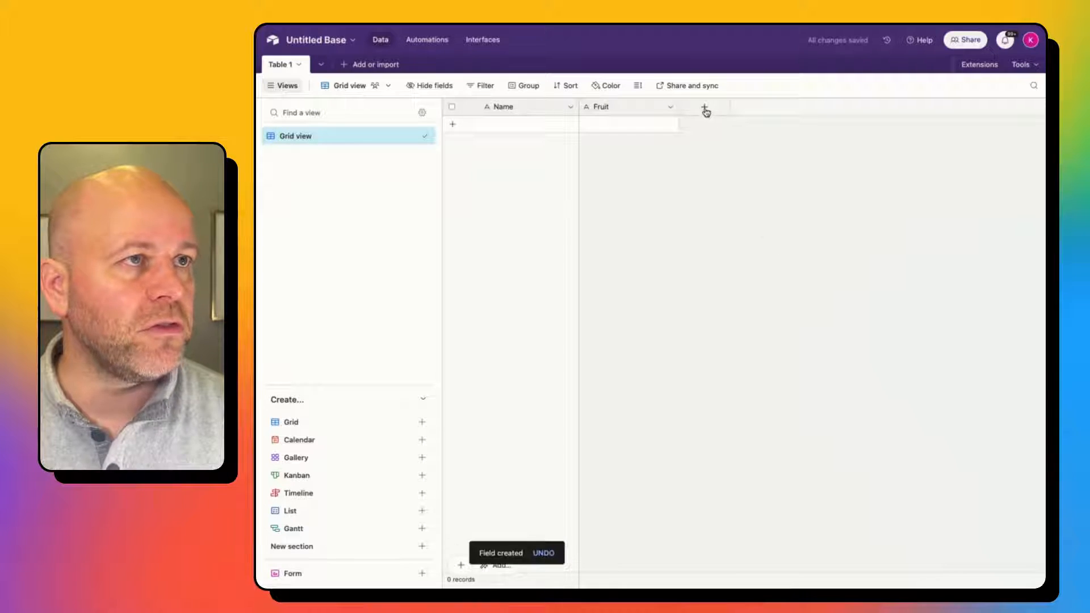
Add a Color single-select field with choices Yellow, Red and Blue, then add a blank record.
left_click(704, 107)
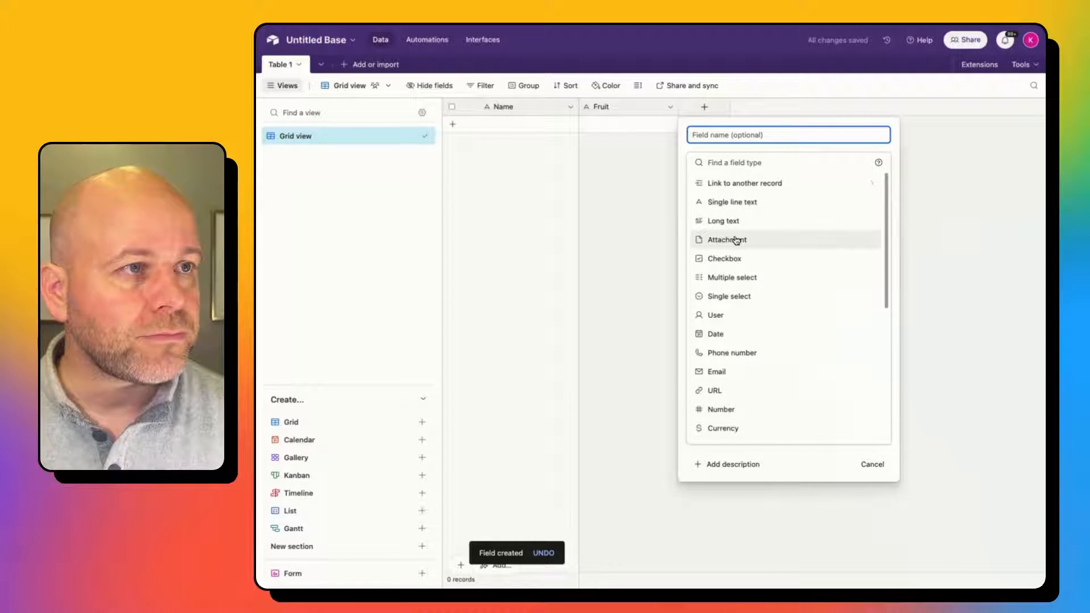
left_click(733, 295)
left_click(748, 136)
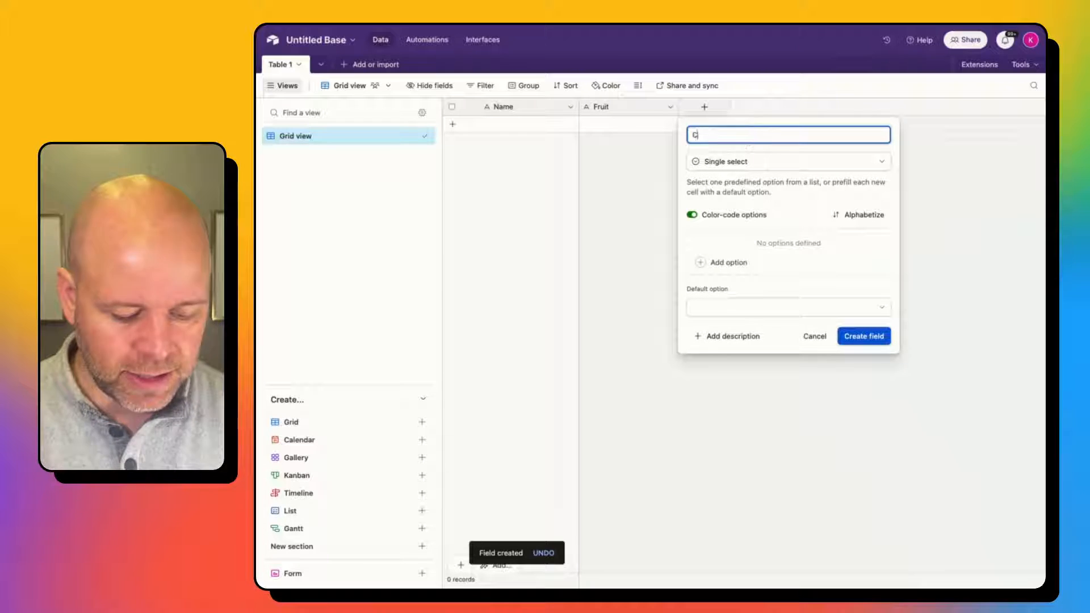
type("Color")
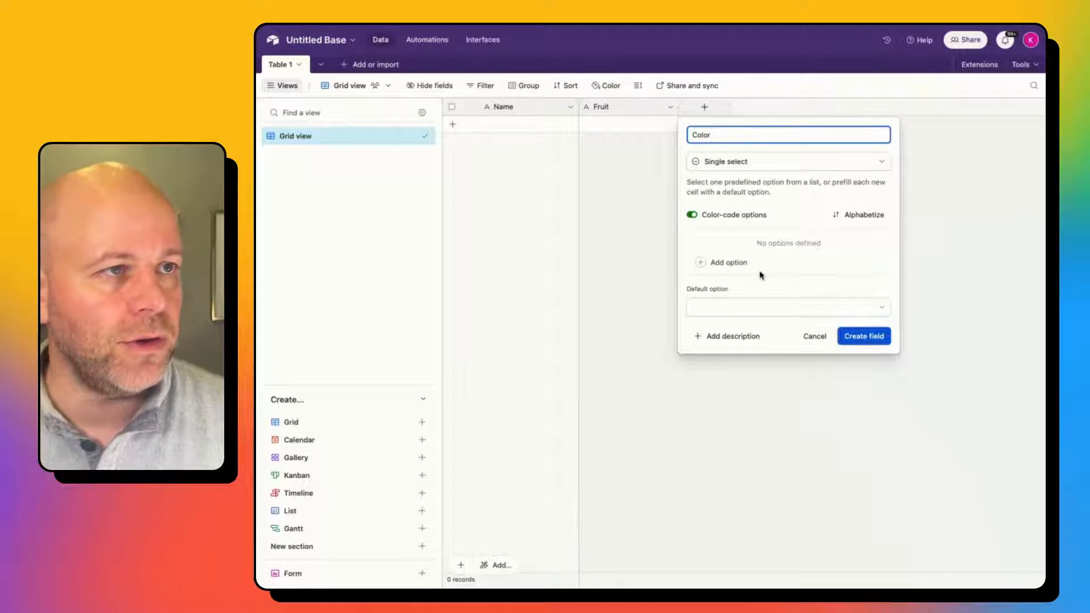
left_click(754, 267)
type("Yellow")
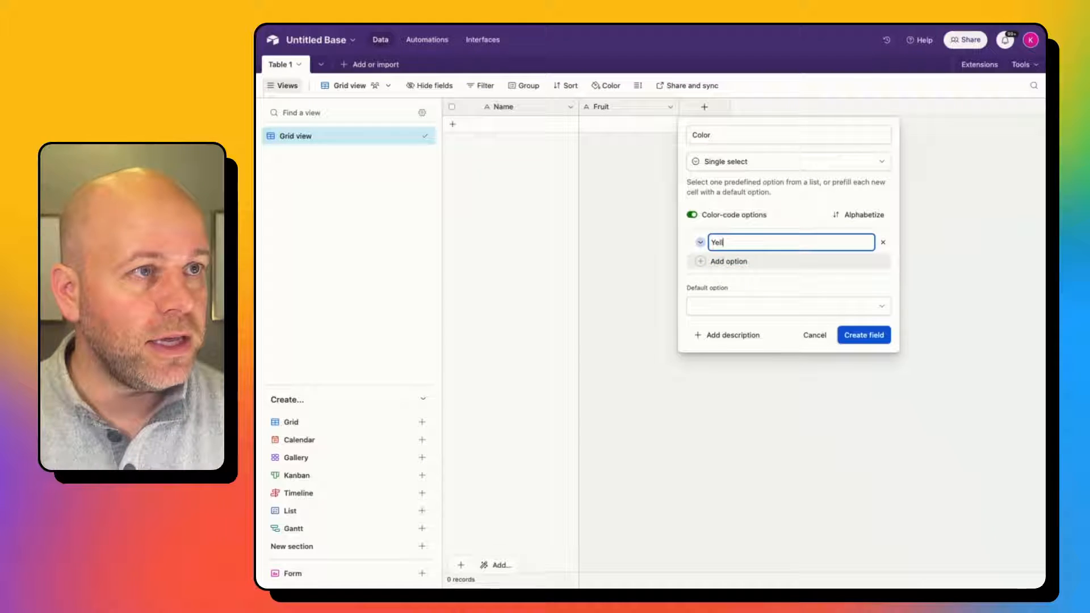
key("Return")
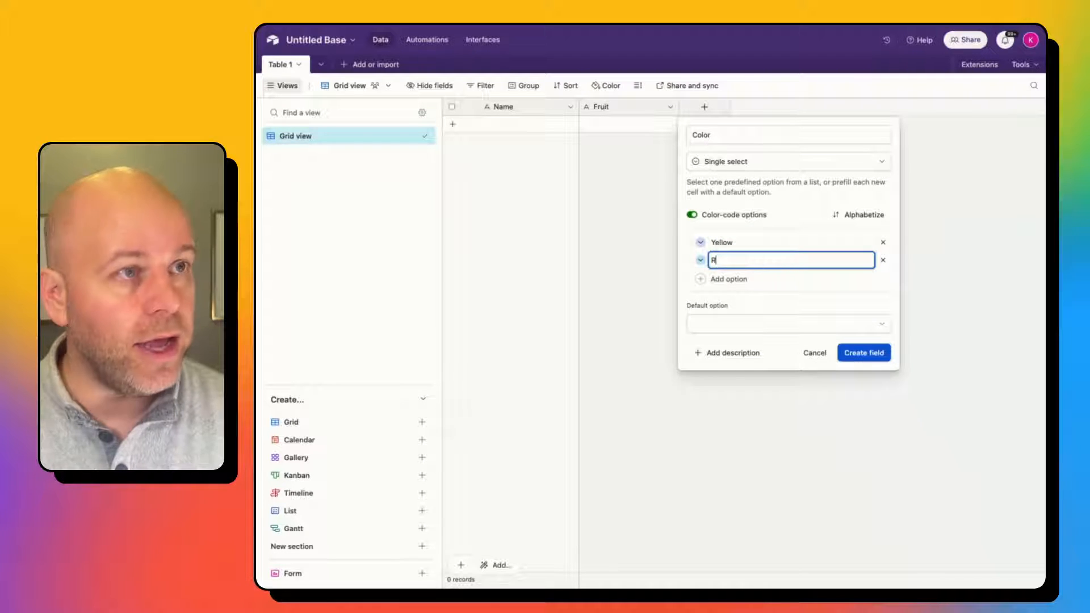
type("Red")
key("Return")
type("Blue")
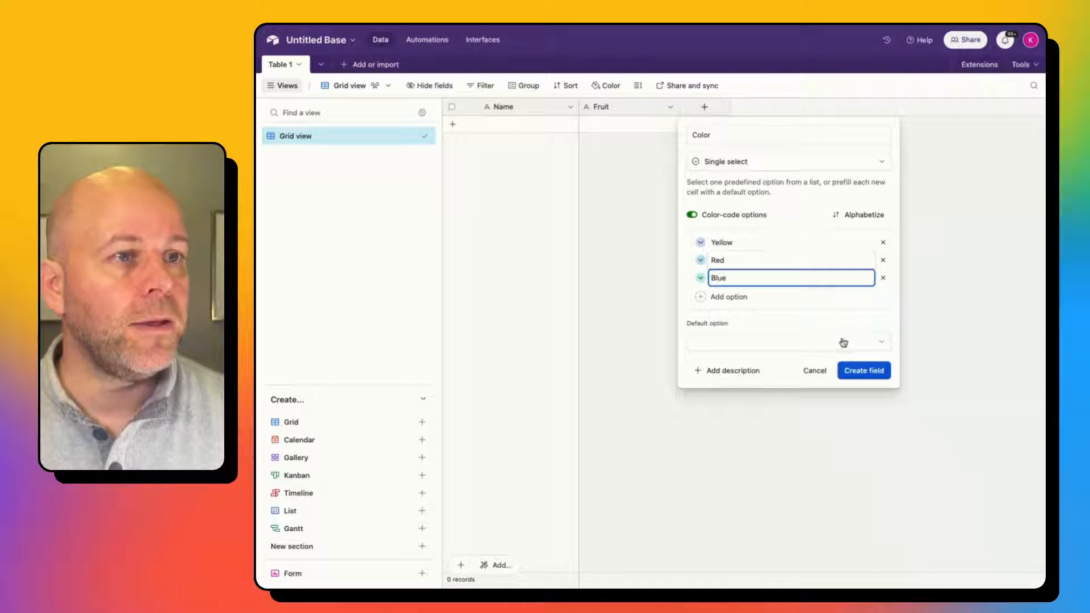
left_click(863, 370)
left_click(532, 123)
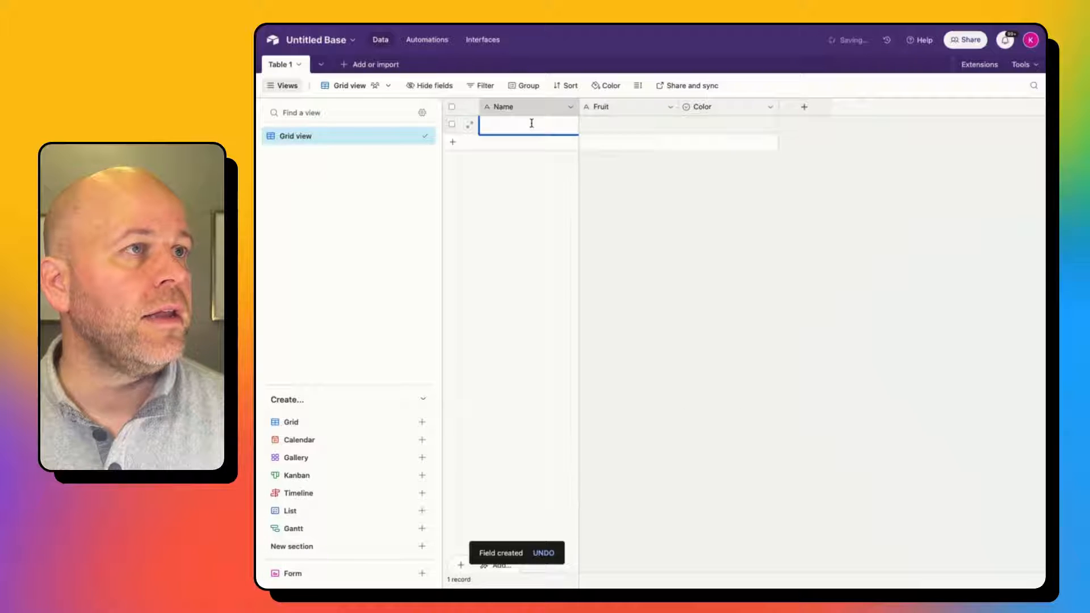
Fill the first record with a person's name, fruit Banana and colour Blue.
type("Kyle")
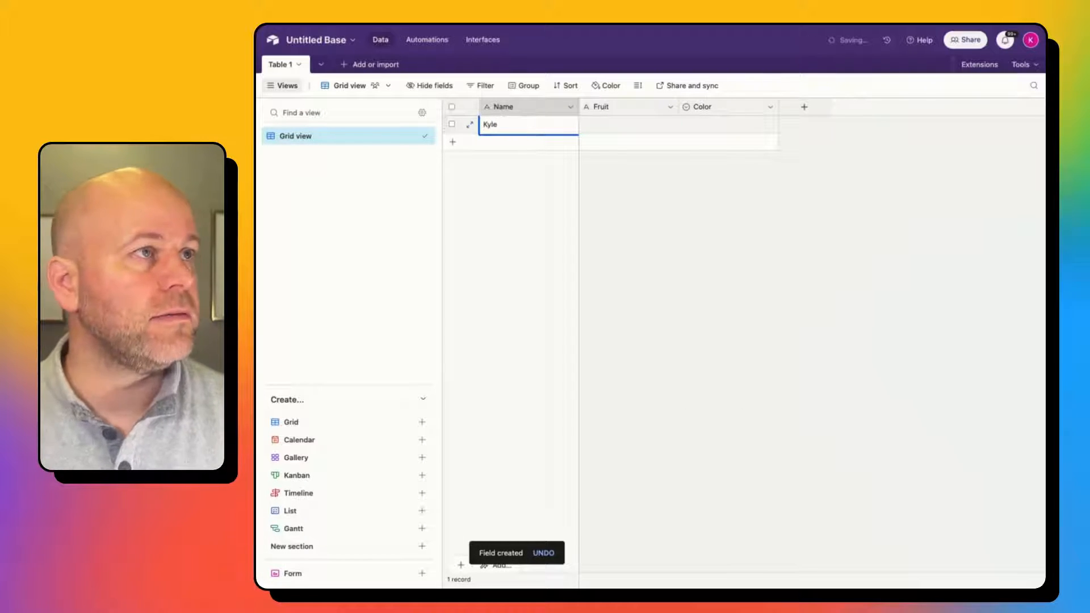
key("Tab")
type("Ban")
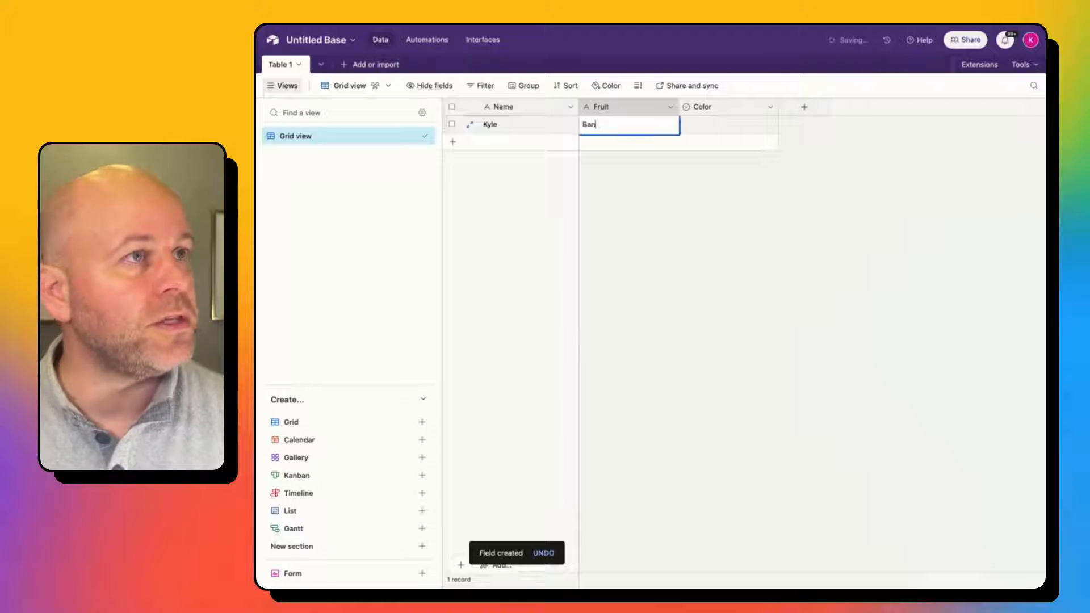
type("ana")
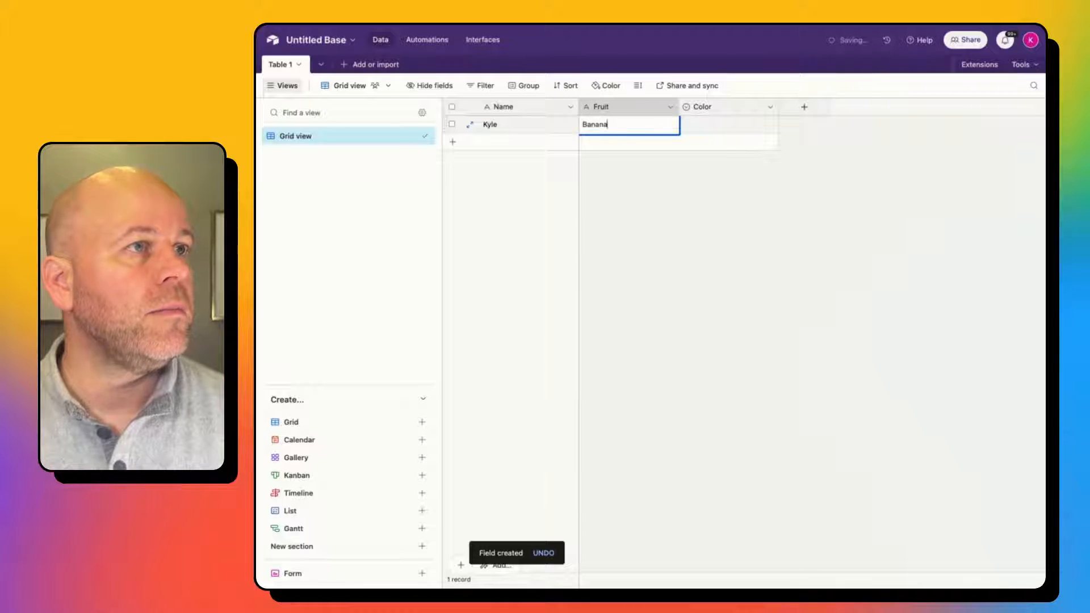
key("Tab")
type("blue")
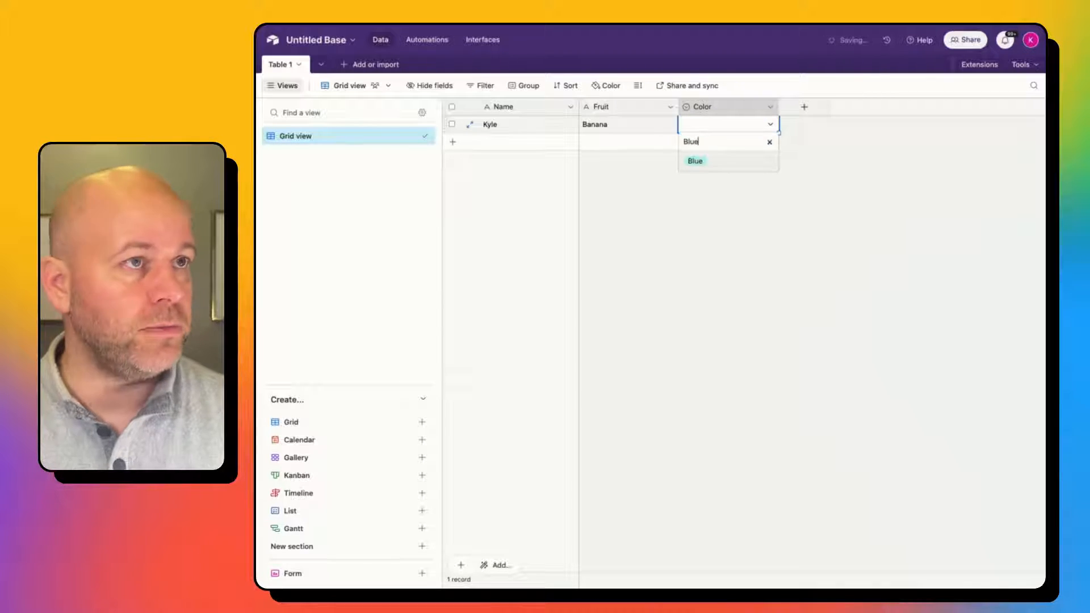
key("Return")
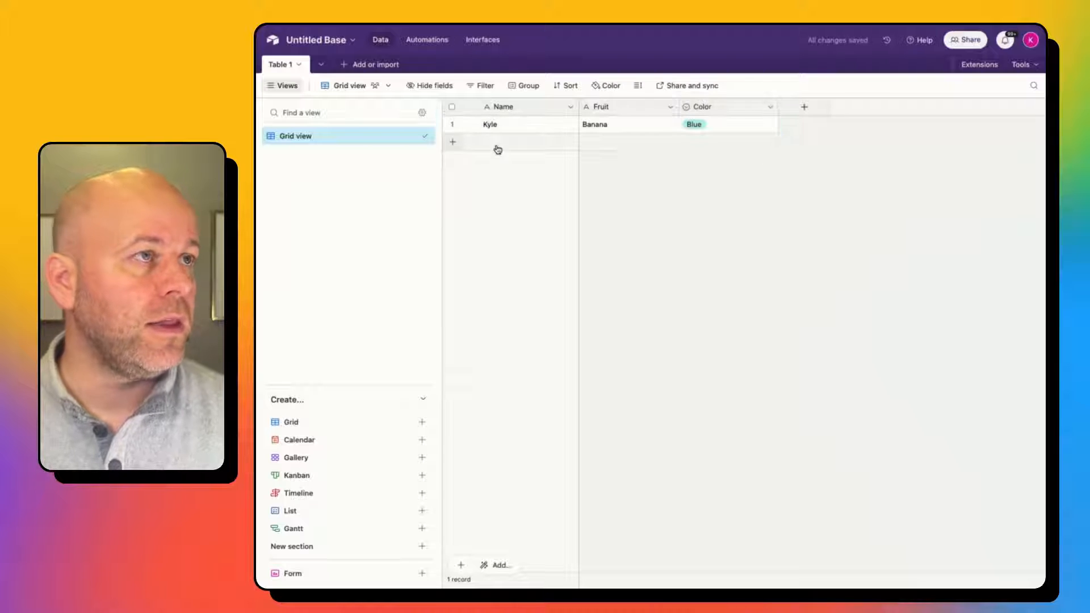
Add a second record with a person's name, fruit Grapes and colour Yellow.
left_click(496, 147)
type("Matt")
key("Tab")
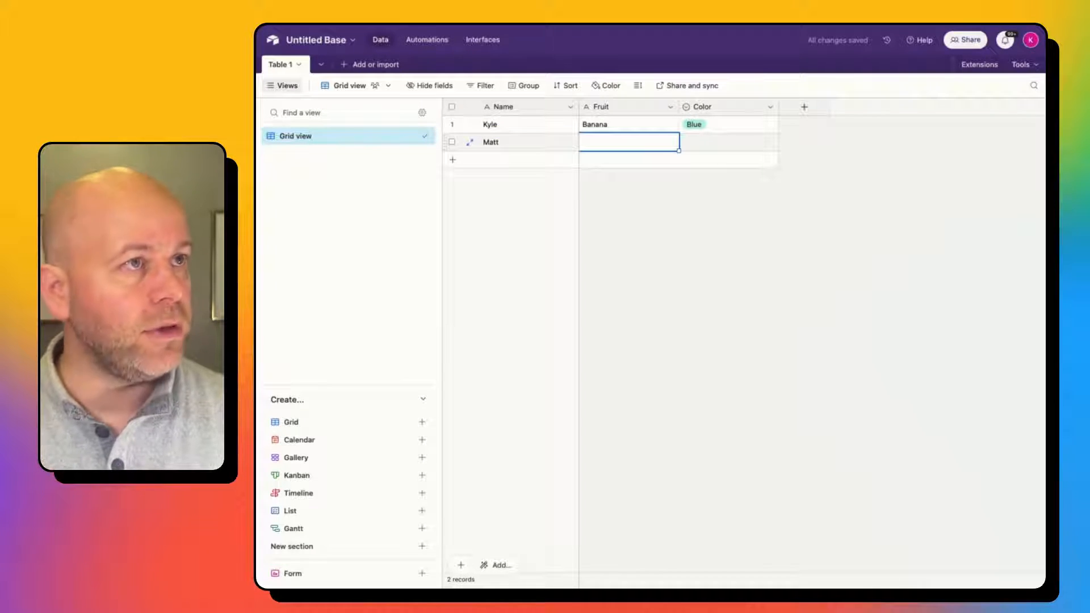
type("Grapes")
key("Tab")
key("Return")
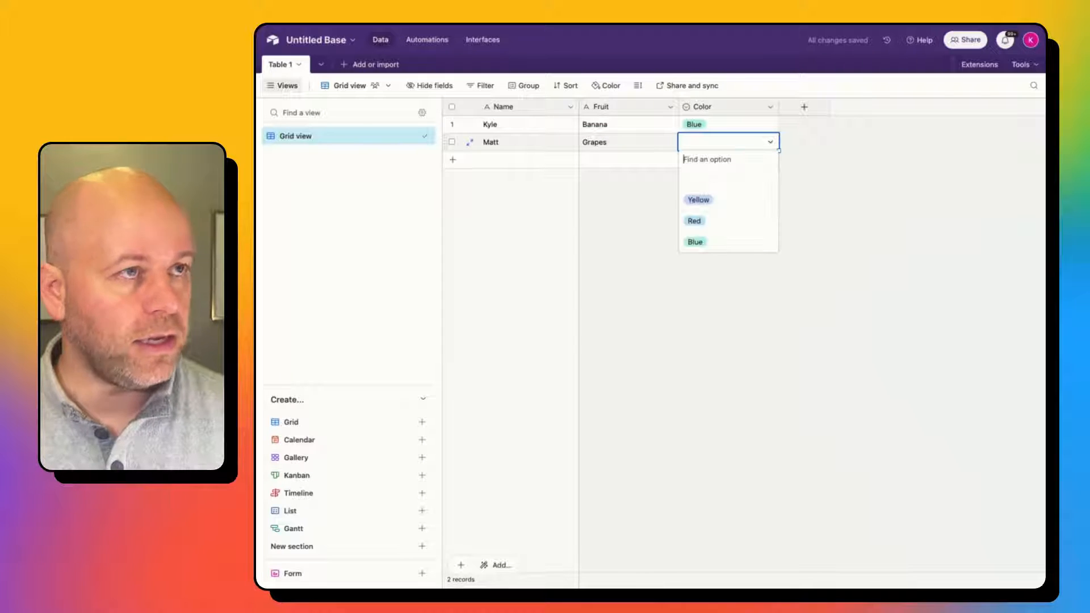
key("Down")
key("Down")
key("Return")
left_click(709, 255)
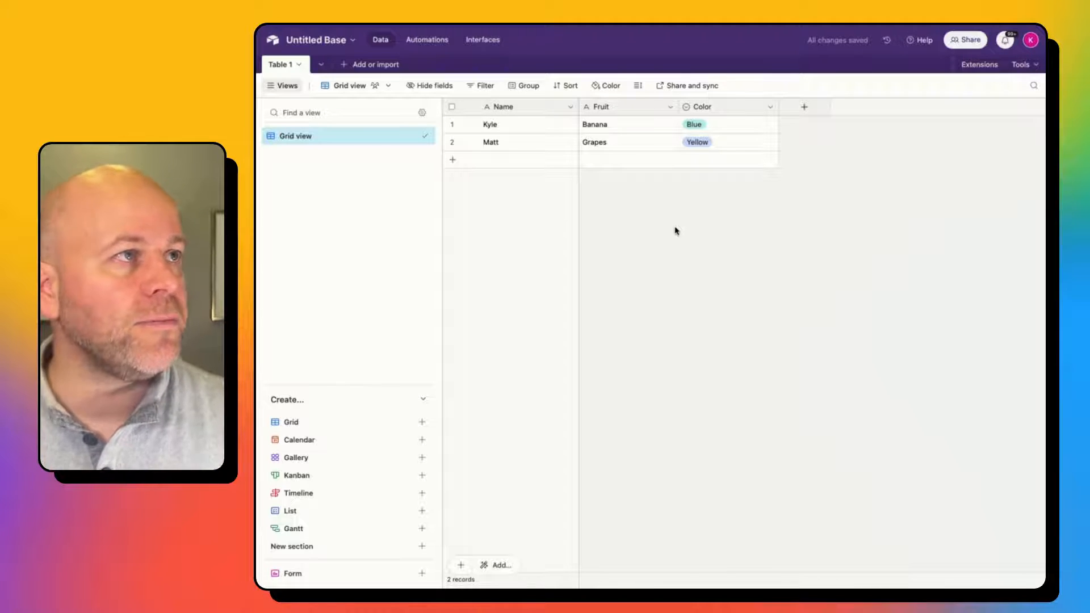
Create an automation with a 'When a record matches conditions' trigger on Table 1.
left_click(436, 43)
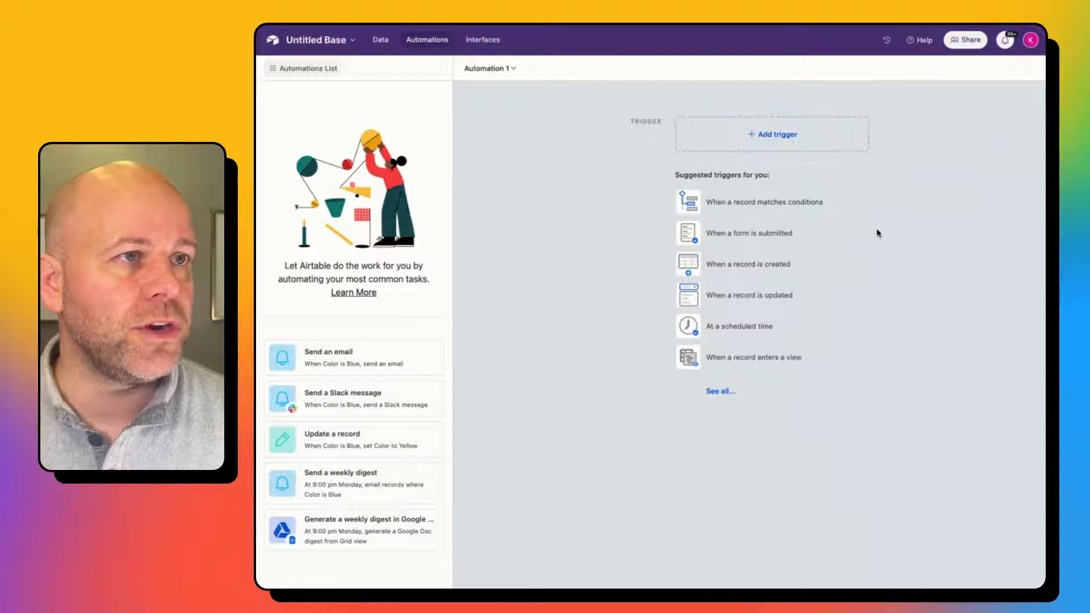
left_click(808, 203)
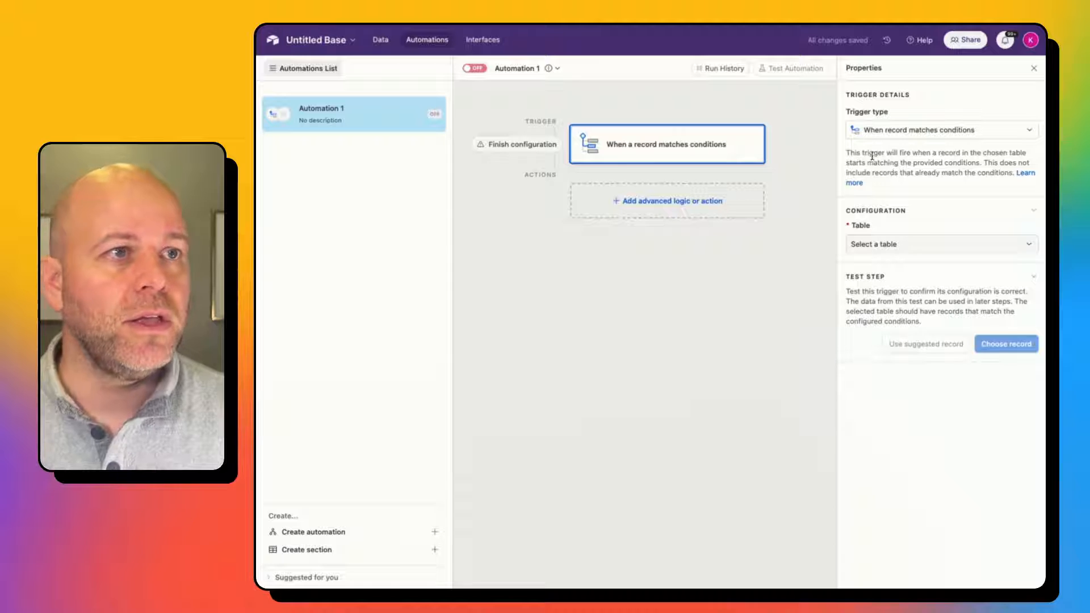
left_click(889, 245)
left_click(895, 284)
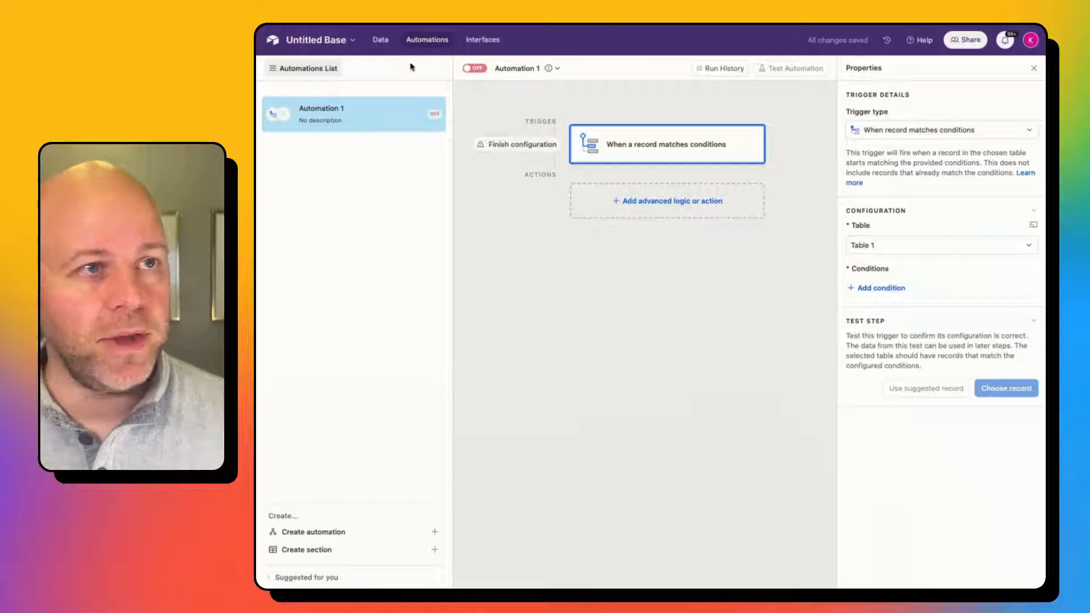
Add the trigger condition Color is Blue.
left_click(897, 290)
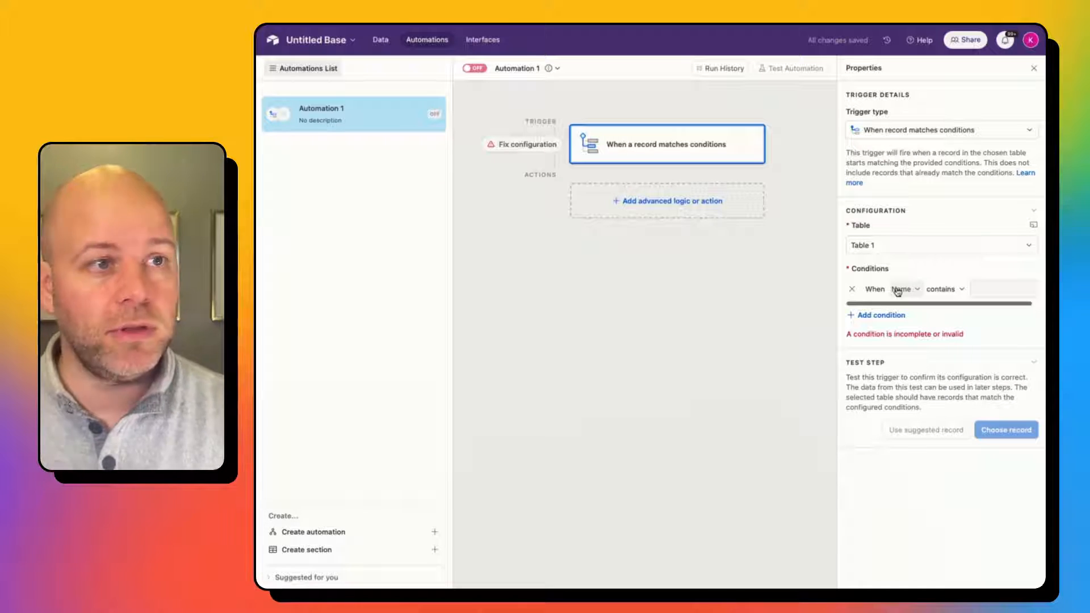
left_click(901, 290)
left_click(914, 361)
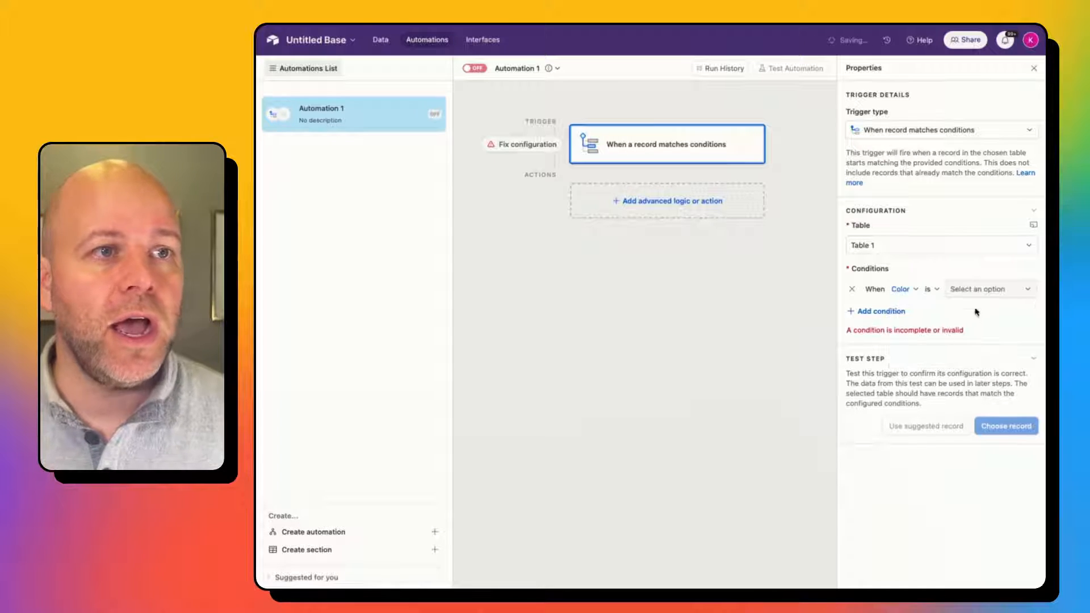
left_click(978, 296)
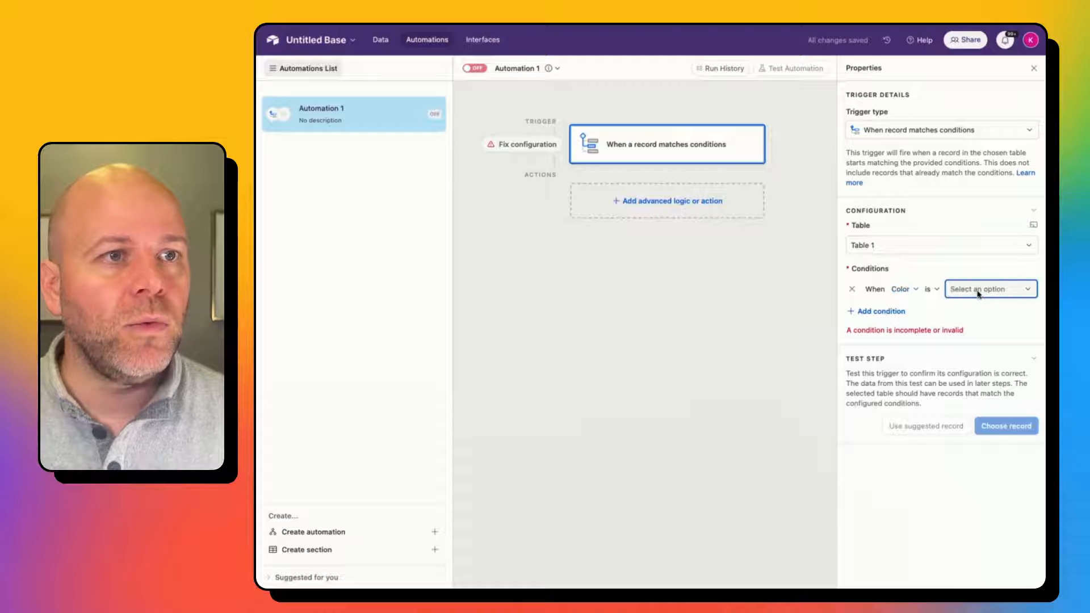
left_click(968, 366)
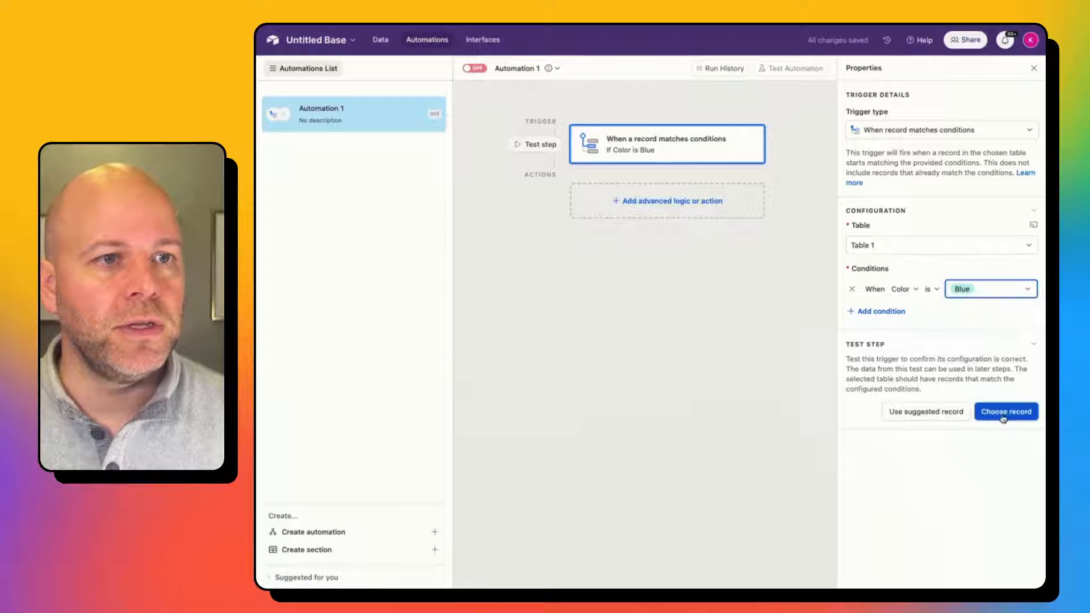
Test the trigger with the Banana/Blue record and inspect its record ID and Color field.
left_click(1000, 416)
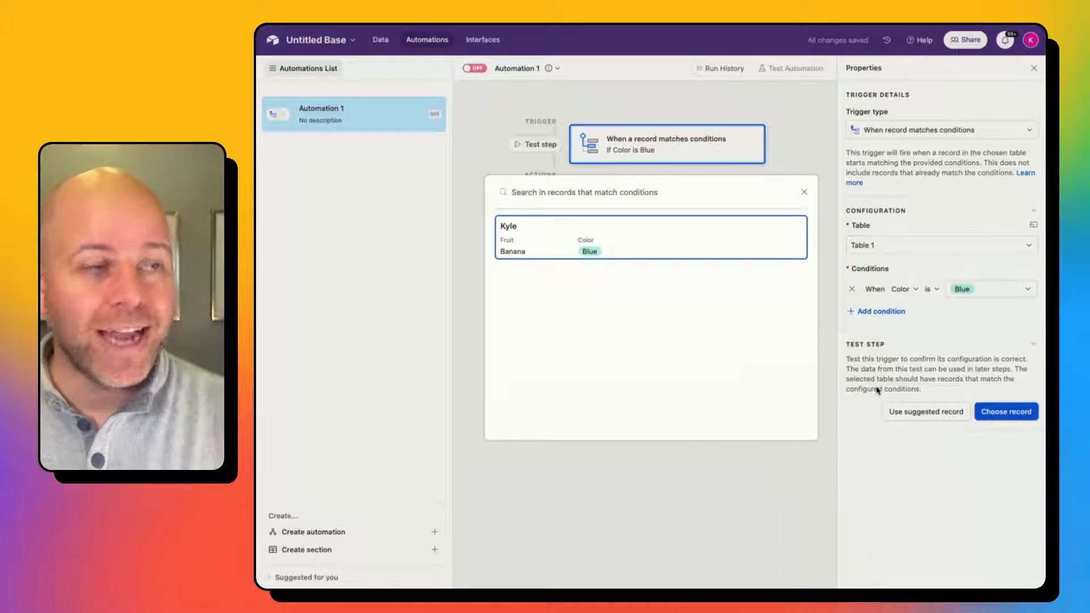
left_click(622, 246)
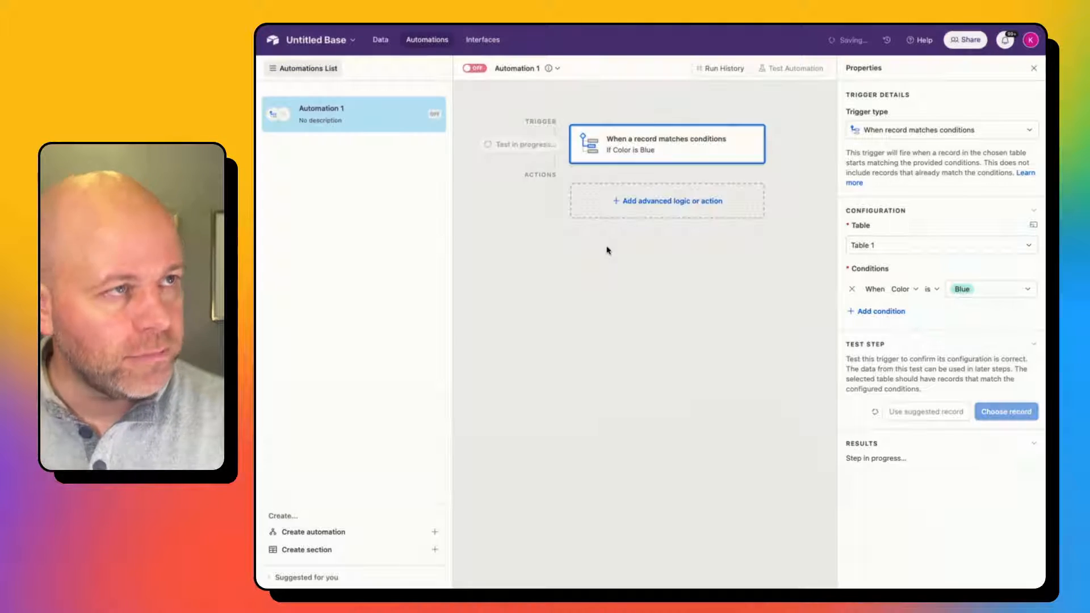
scroll(909, 438, "down", 3)
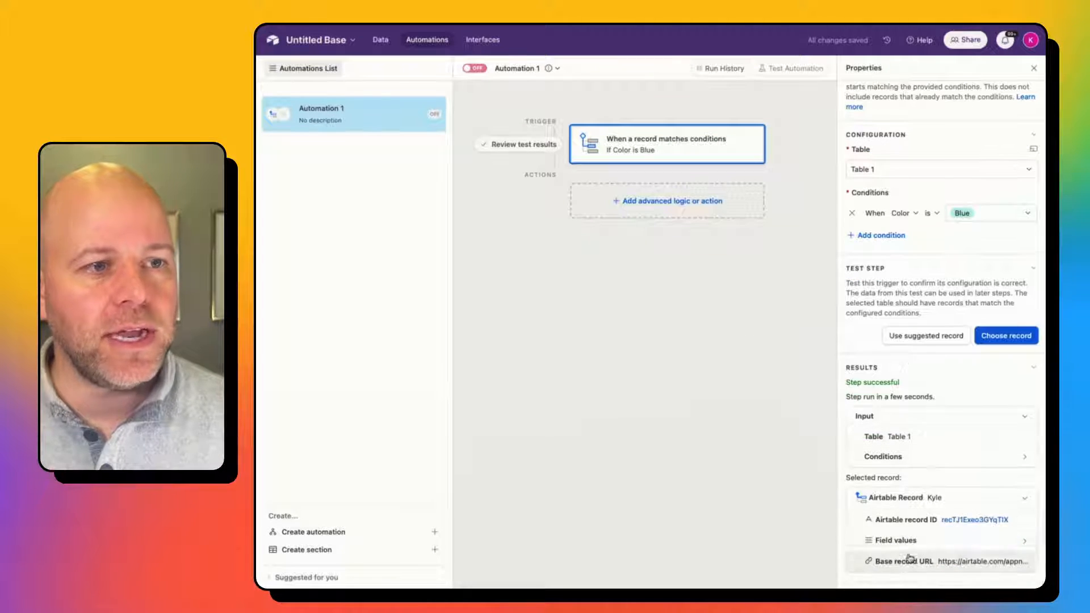
scroll(934, 481, "down", 2)
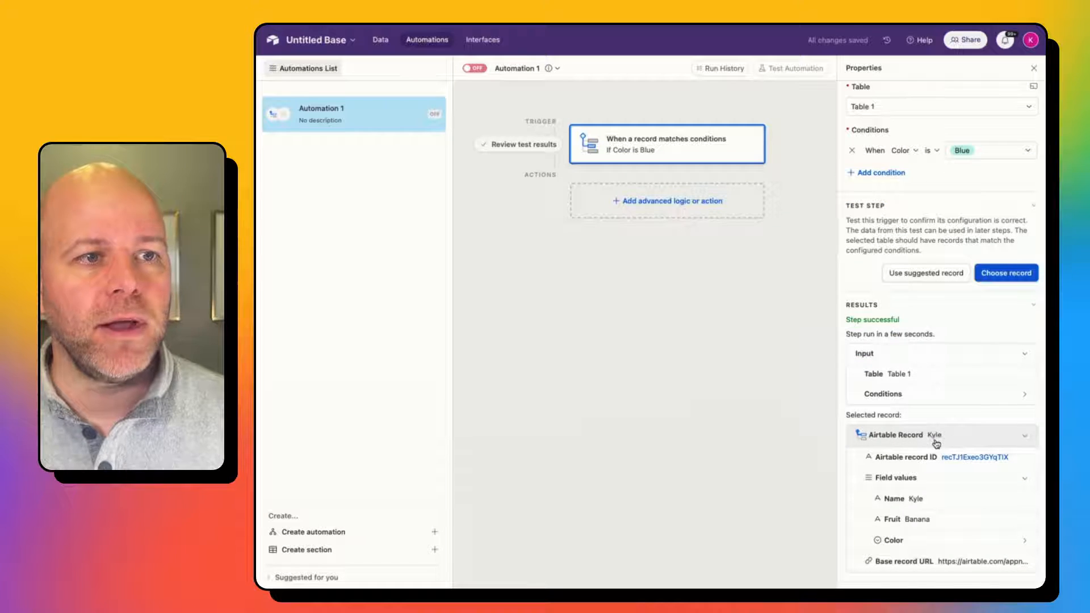
left_click(923, 544)
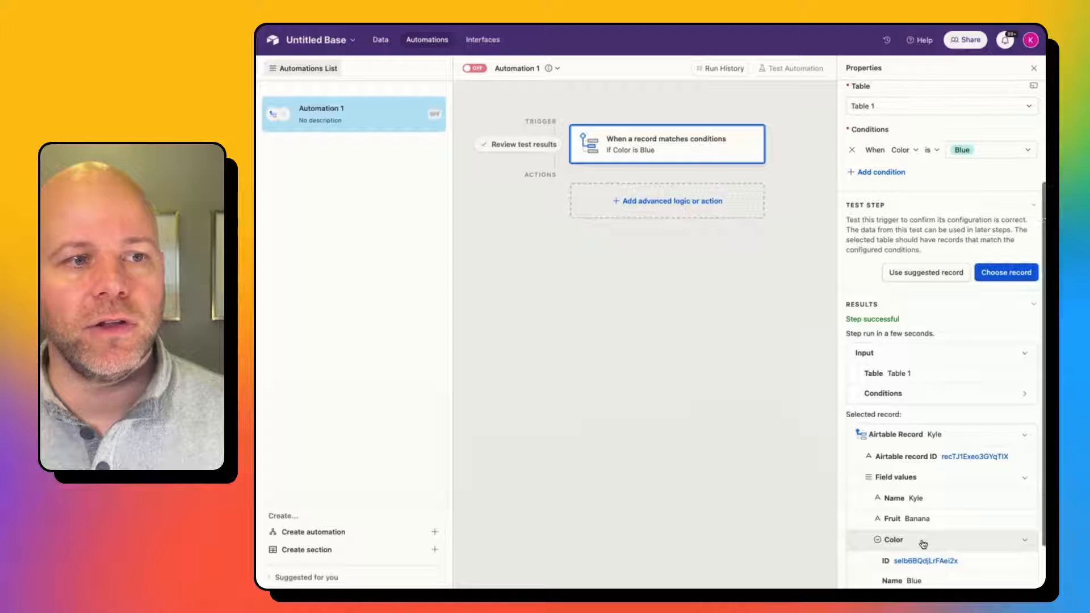
scroll(920, 542, "down", 2)
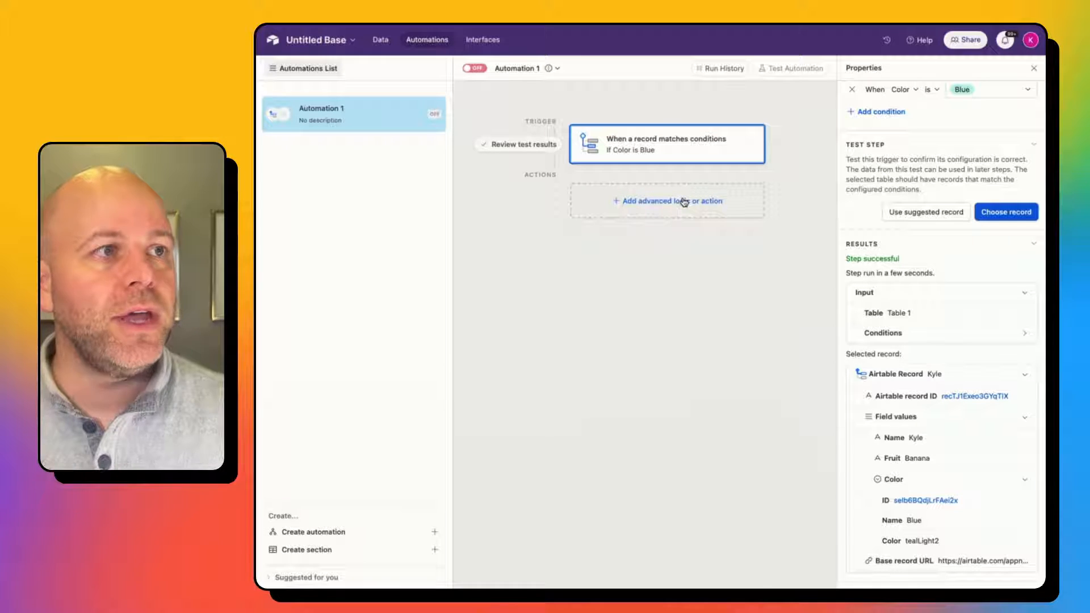
Add a Run script action and delete its sample console.log code.
left_click(684, 202)
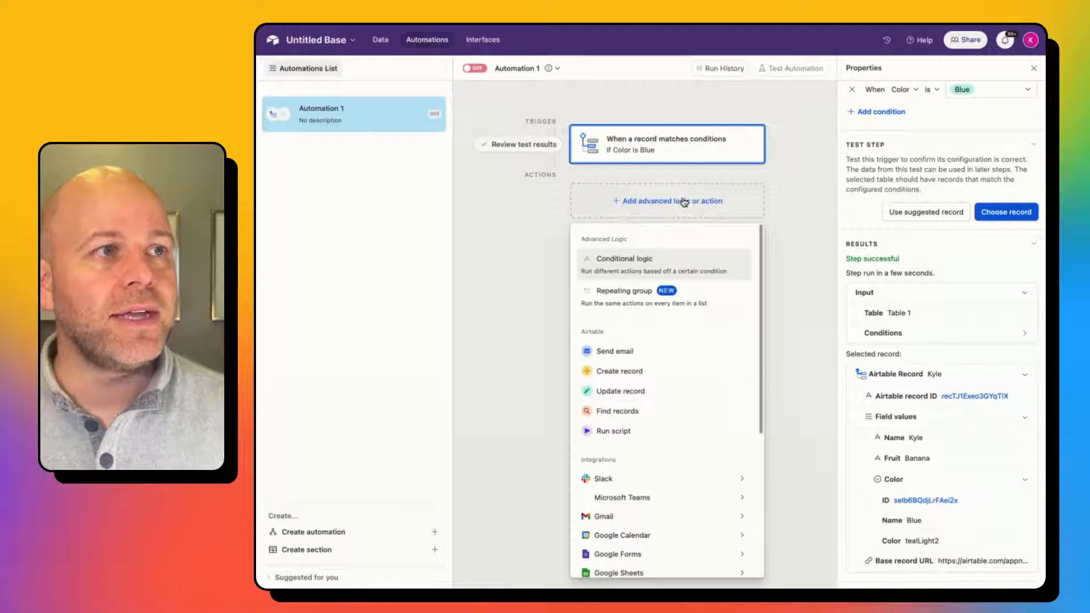
left_click(612, 430)
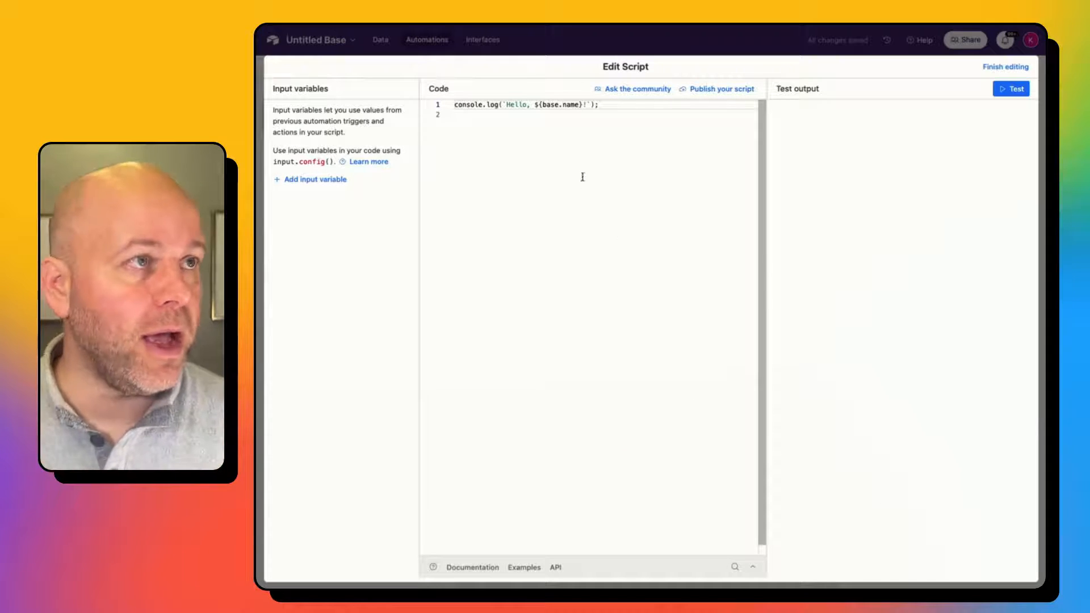
left_click_drag(582, 129, 413, 97)
key("BackSpace")
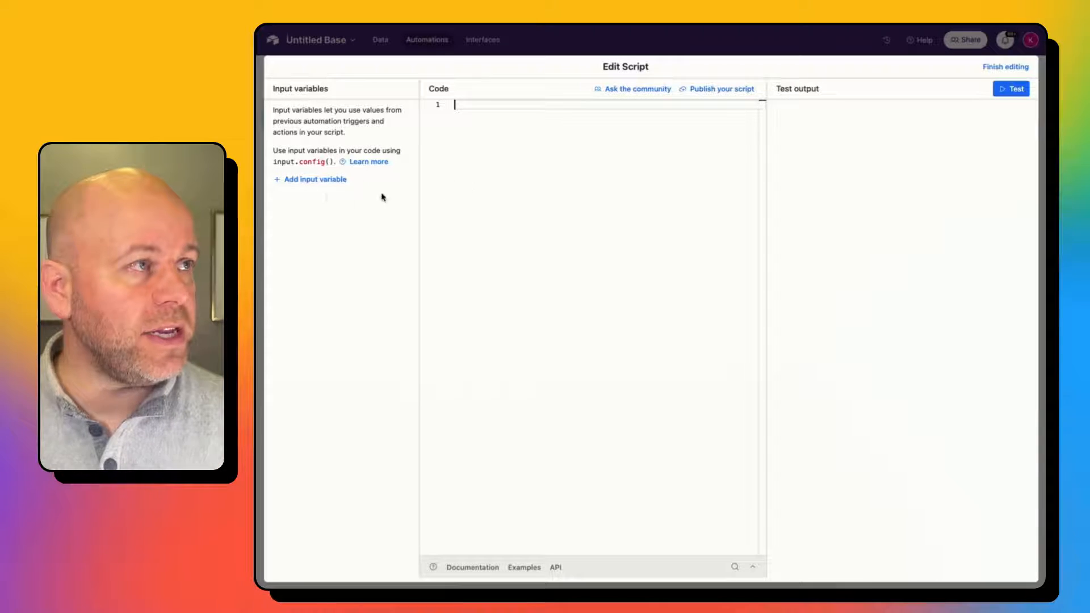
Create input variable recordID holding the trigger record's Airtable record ID.
left_click(324, 180)
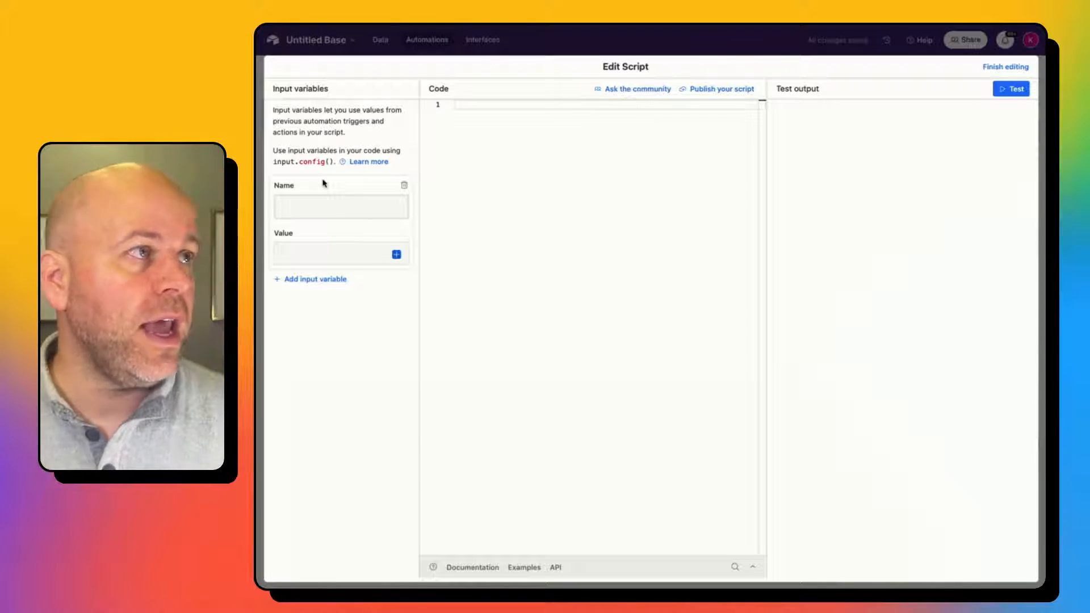
type("re")
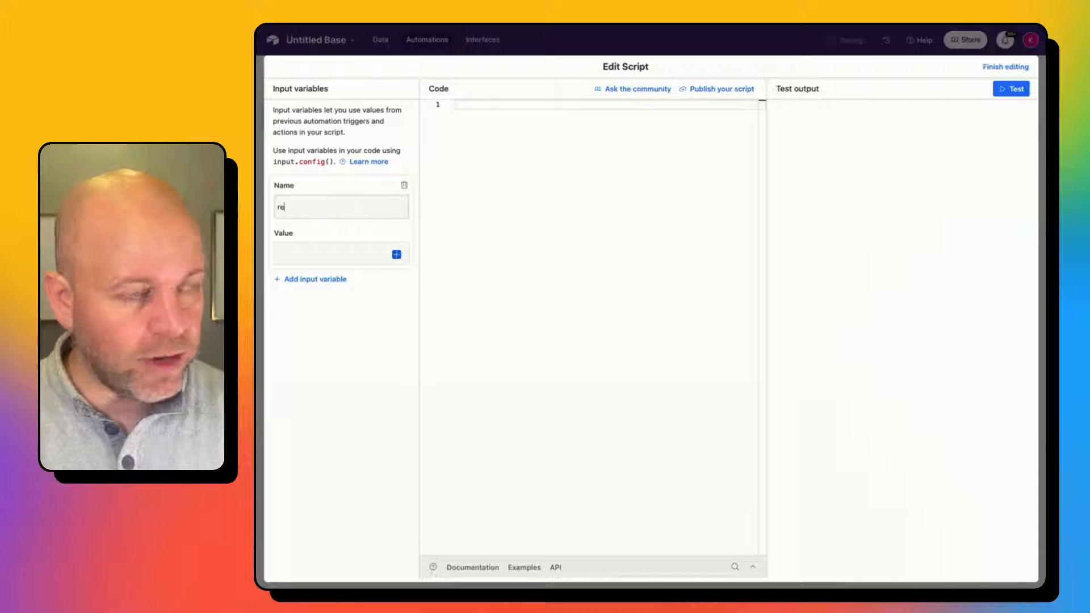
type("cordID")
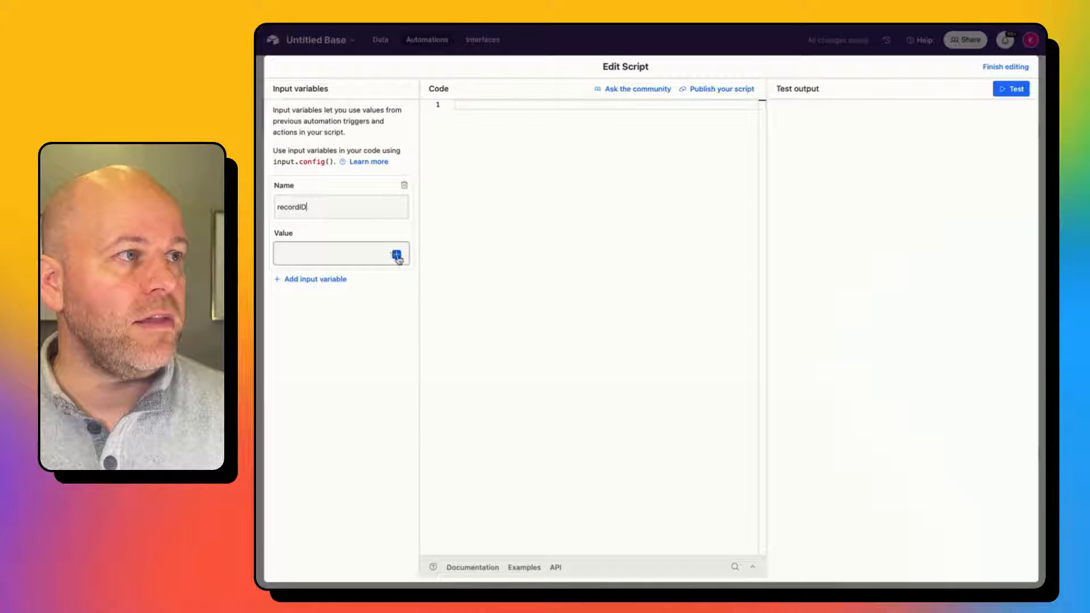
left_click(396, 254)
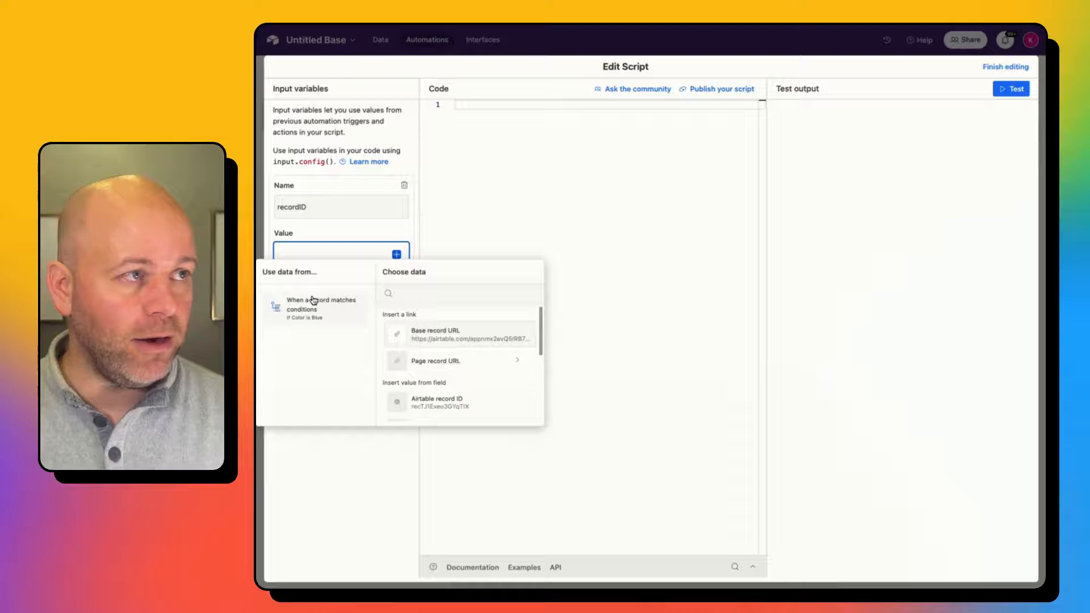
left_click(449, 409)
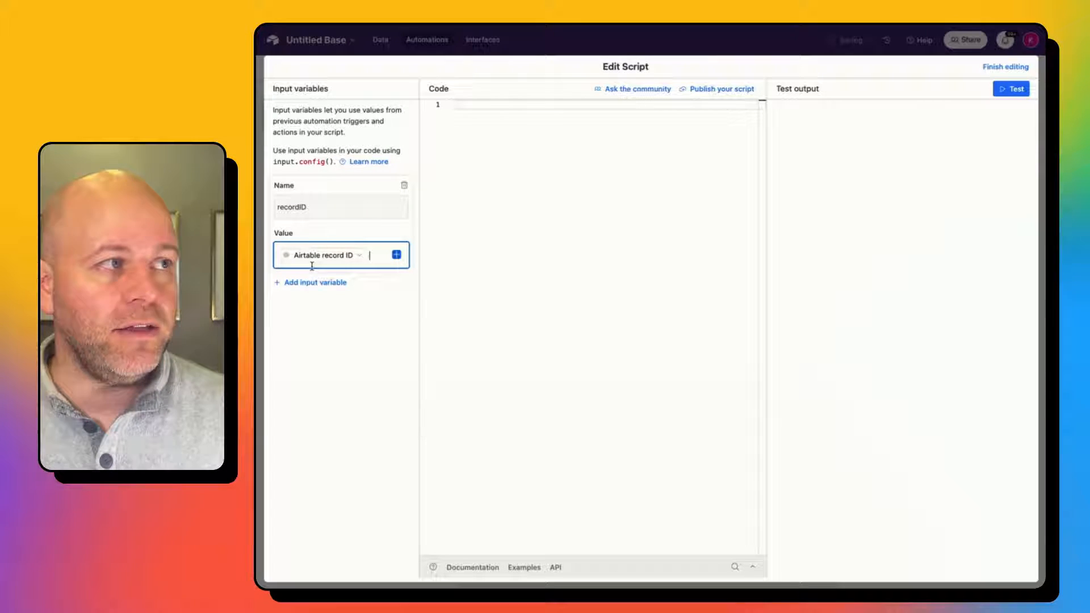
mouse_move(316, 252)
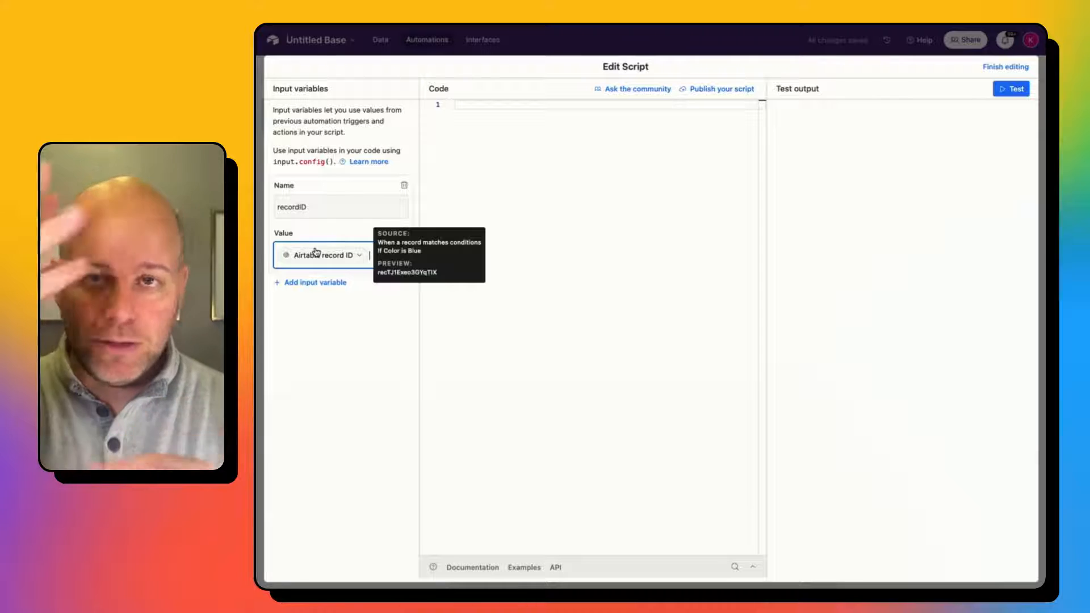
left_click(357, 349)
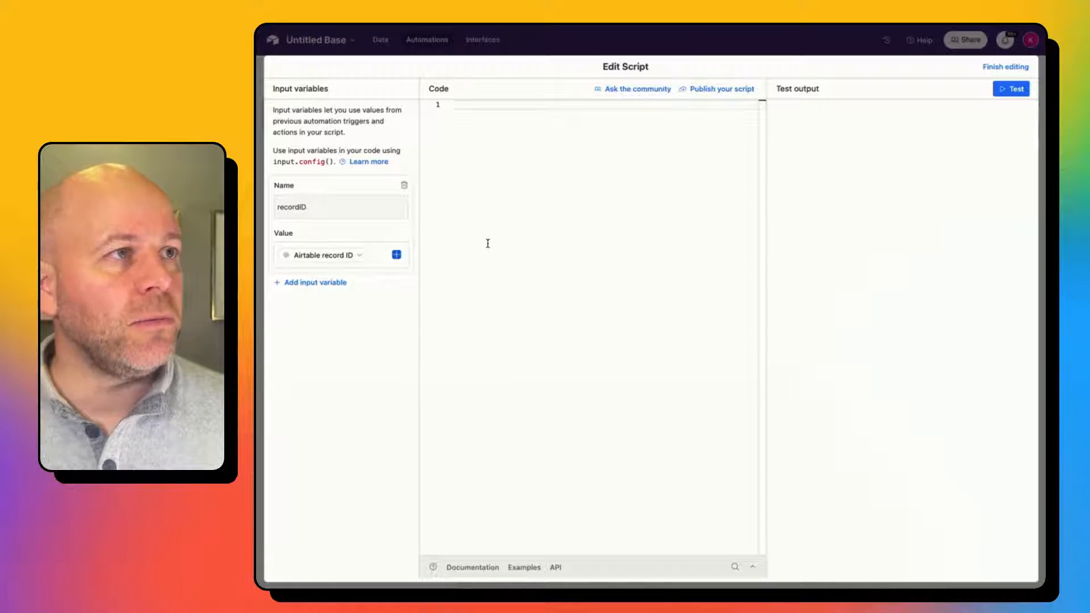
In the text editor, review the script's input.config() line and [webhookURLHere] placeholder.
key("super+Tab")
key("super+Tab")
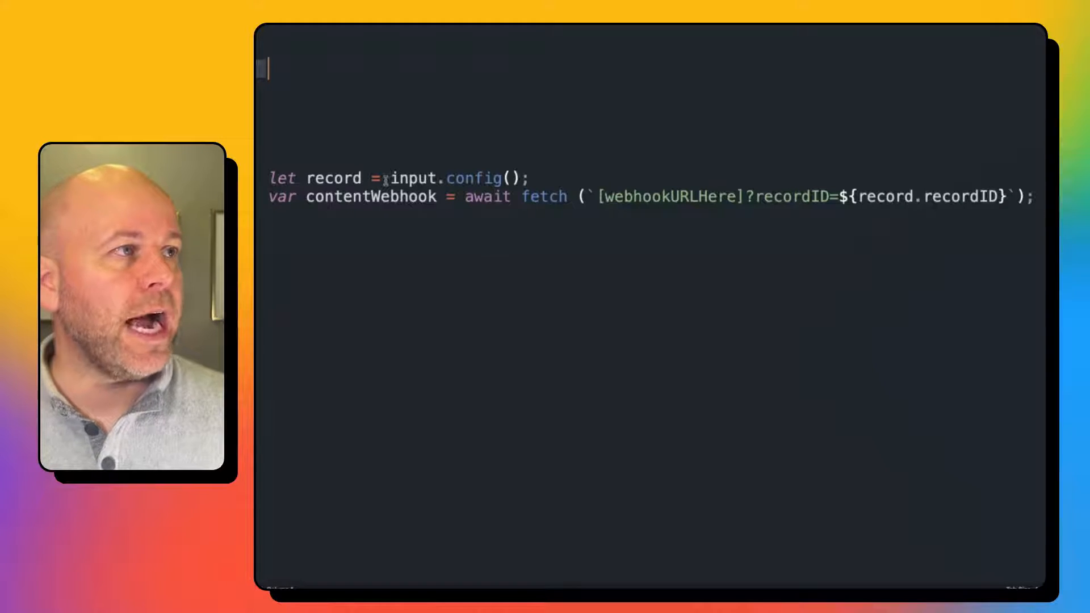
left_click_drag(271, 176, 555, 171)
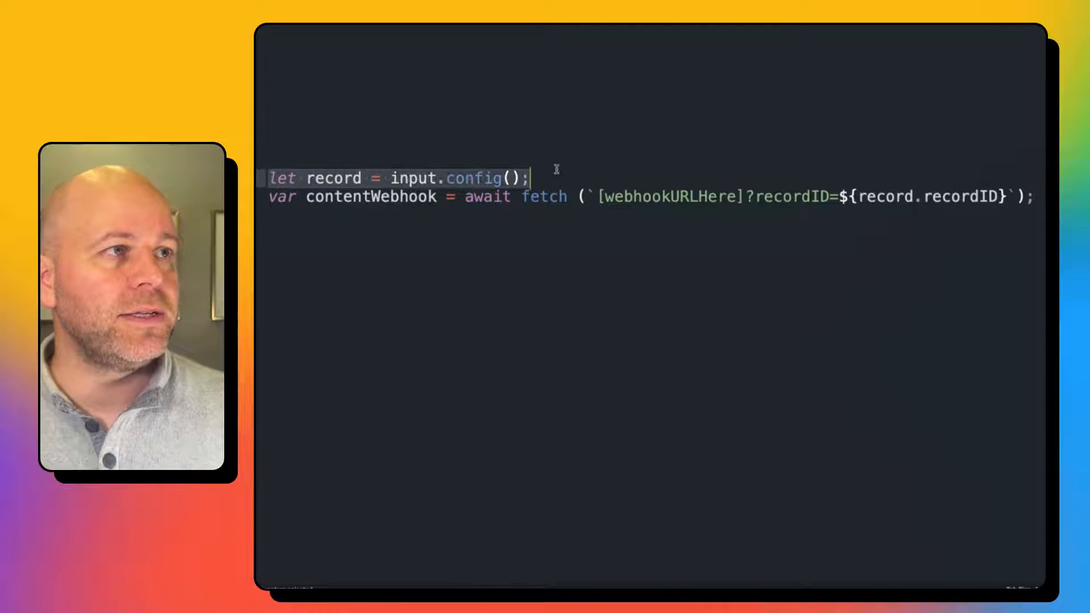
left_click(557, 172)
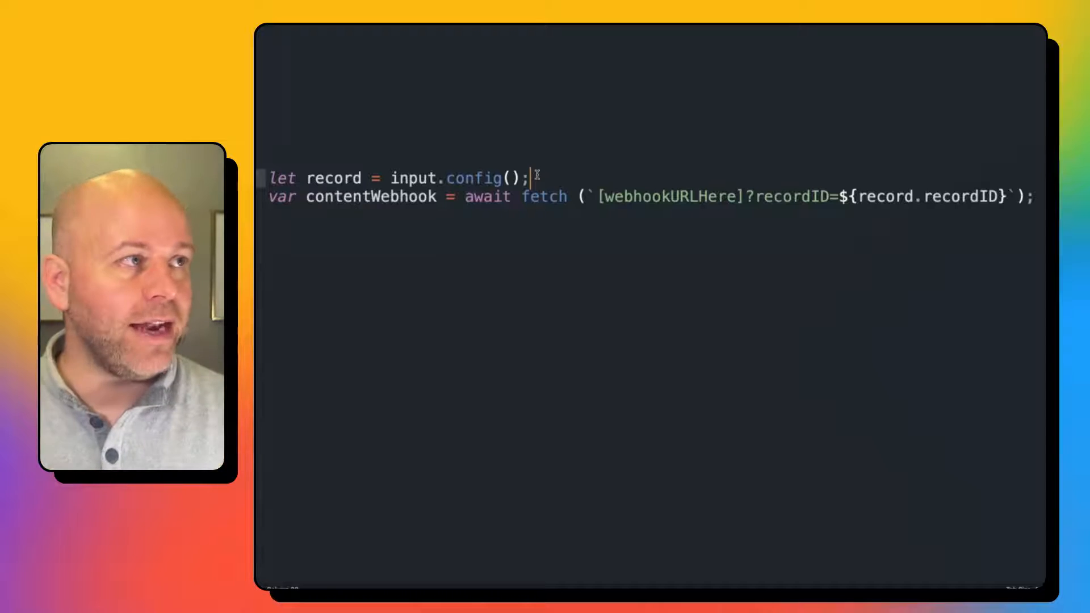
left_click_drag(531, 178, 394, 175)
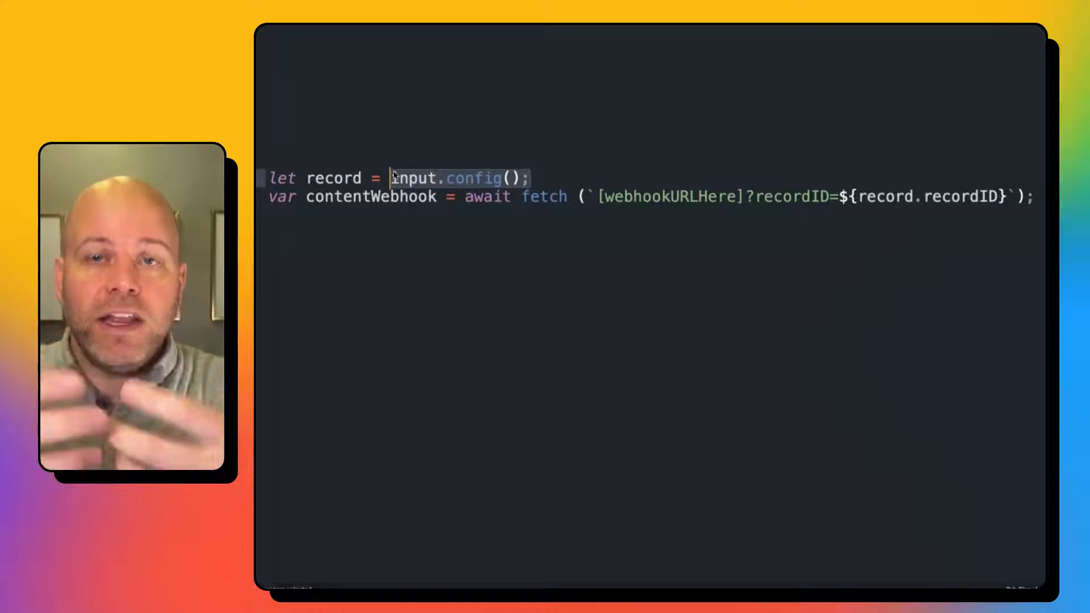
left_click(343, 177)
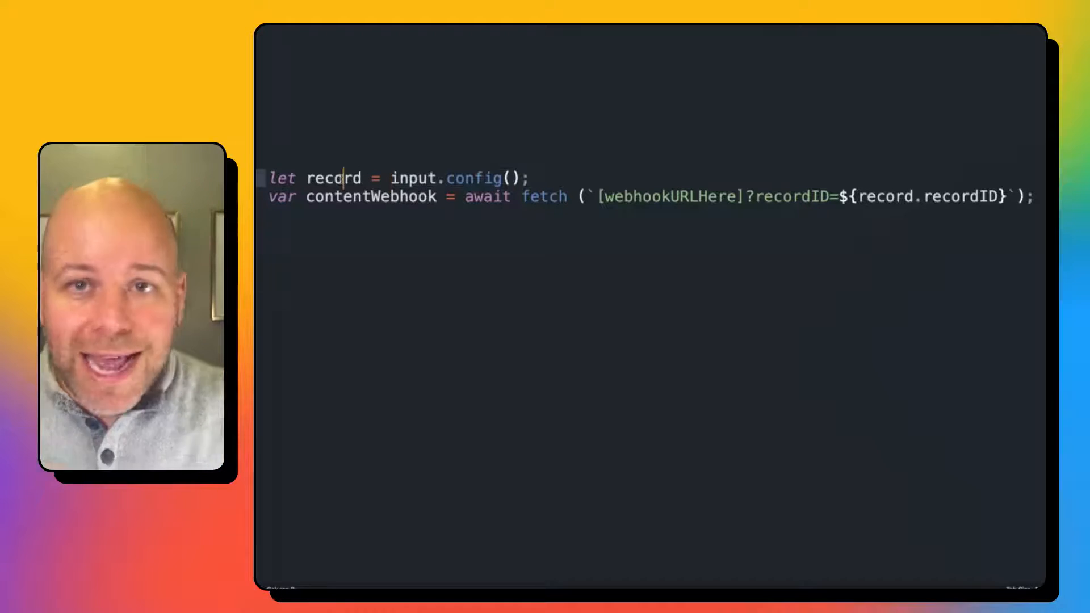
left_click(352, 180)
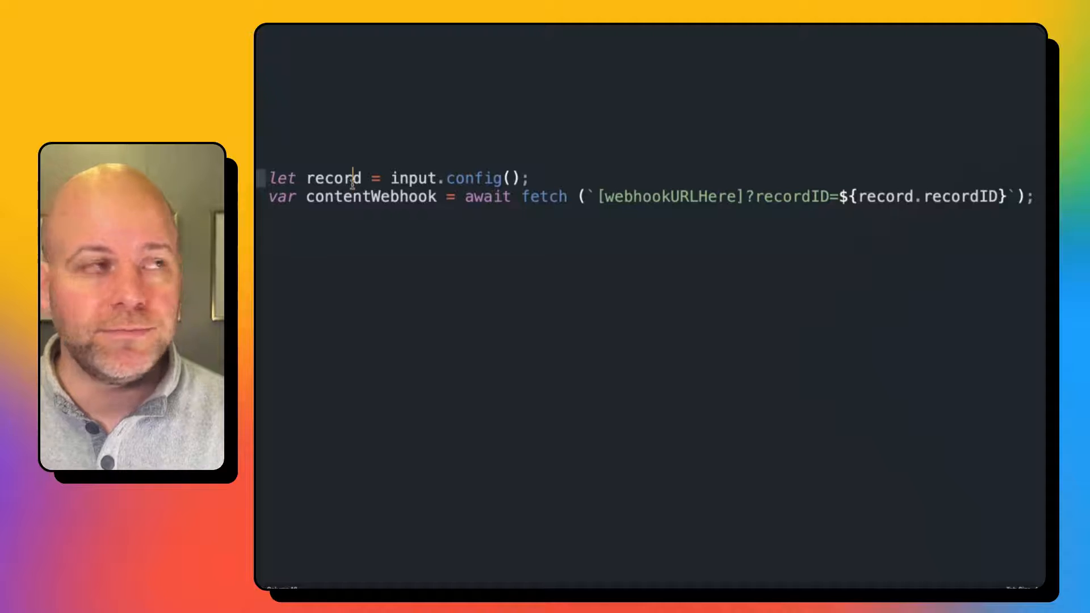
left_click(401, 270)
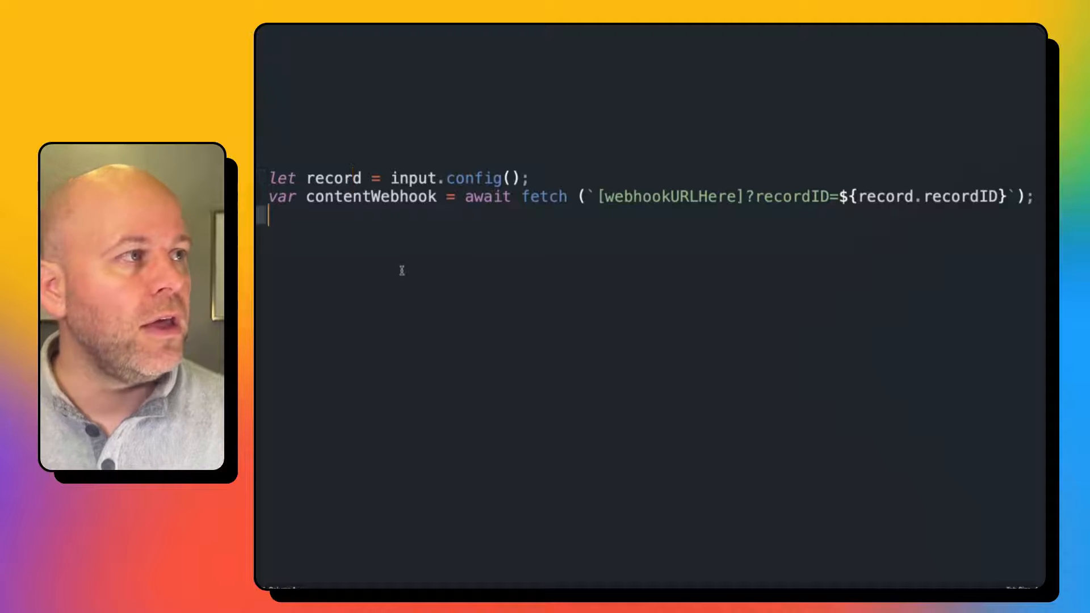
left_click(324, 197)
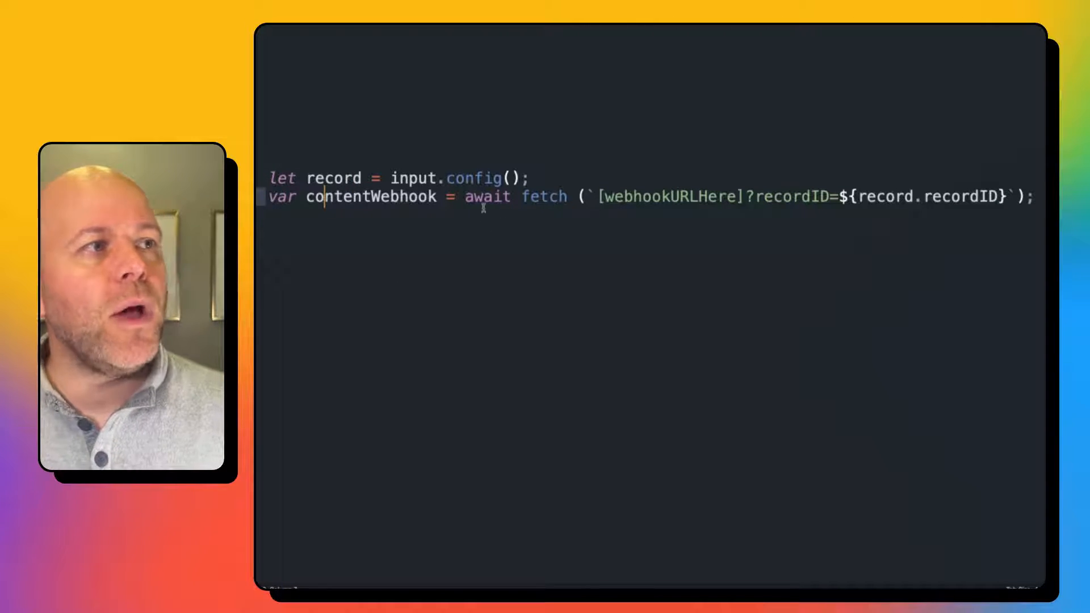
left_click_drag(743, 198, 596, 197)
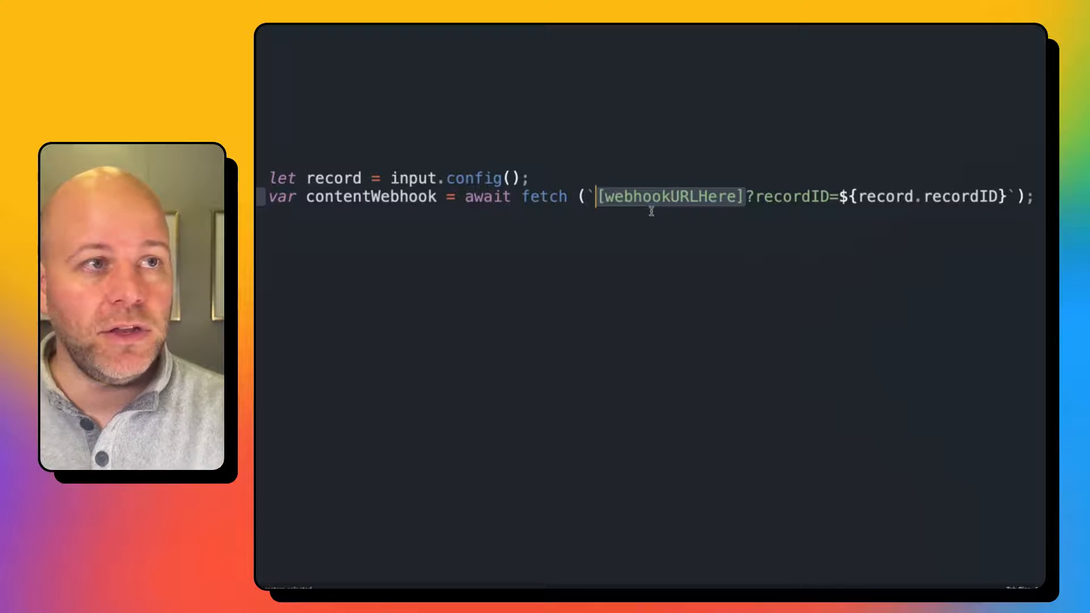
left_click(763, 197)
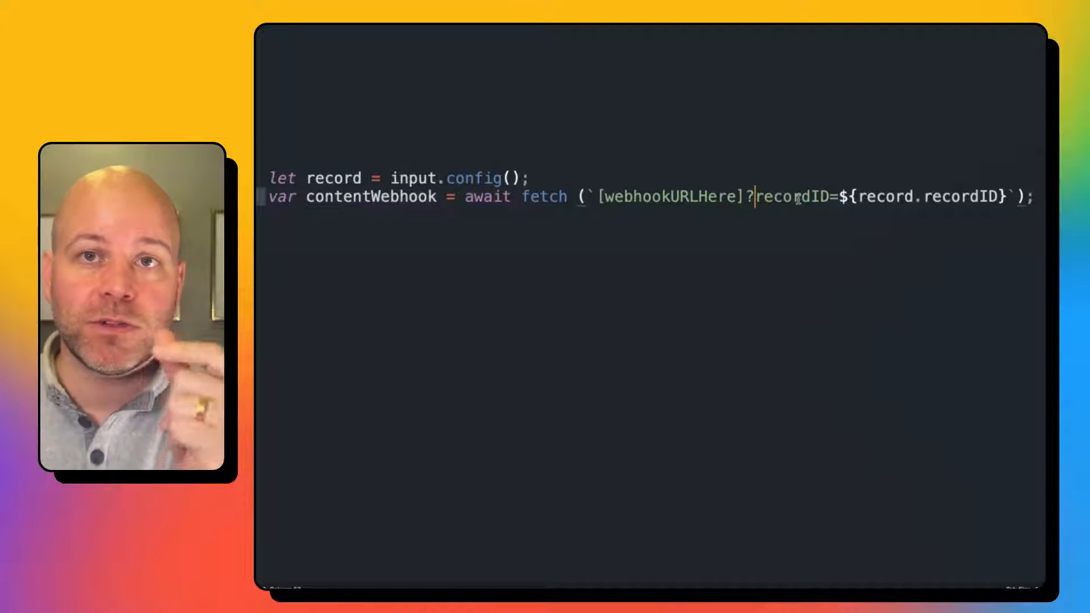
left_click(895, 199)
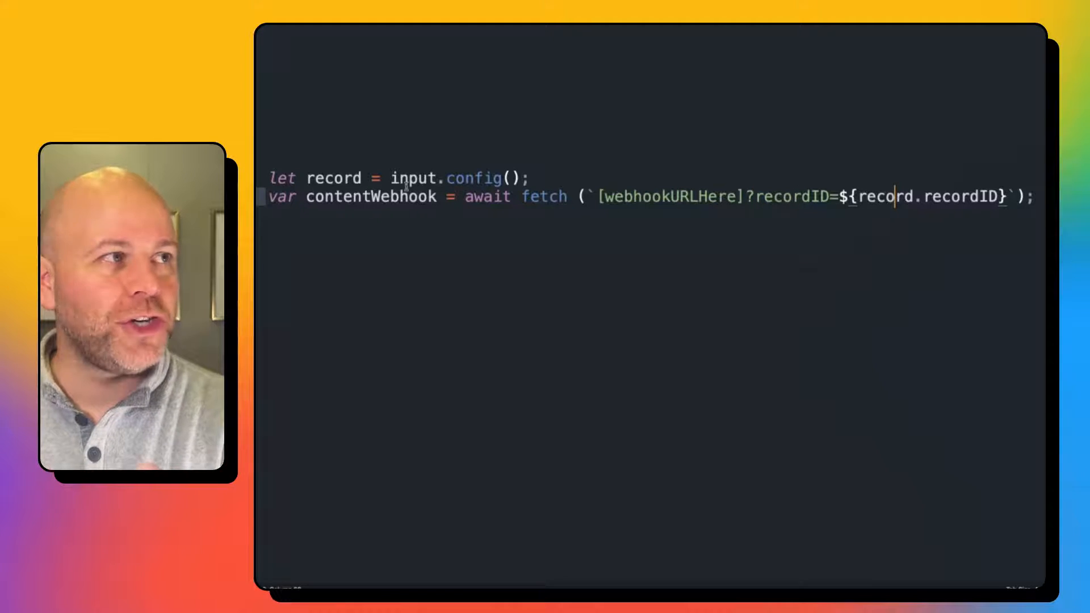
Copy both lines of the webhook fetch script.
left_click_drag(311, 179, 523, 179)
left_click(547, 198)
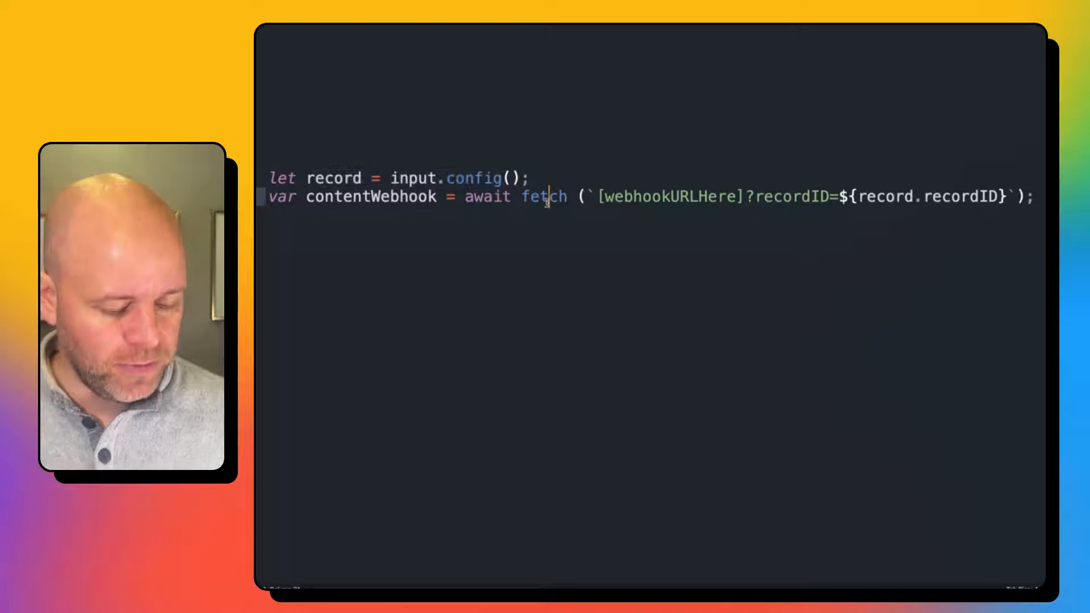
key("ctrl+a")
left_click(340, 219)
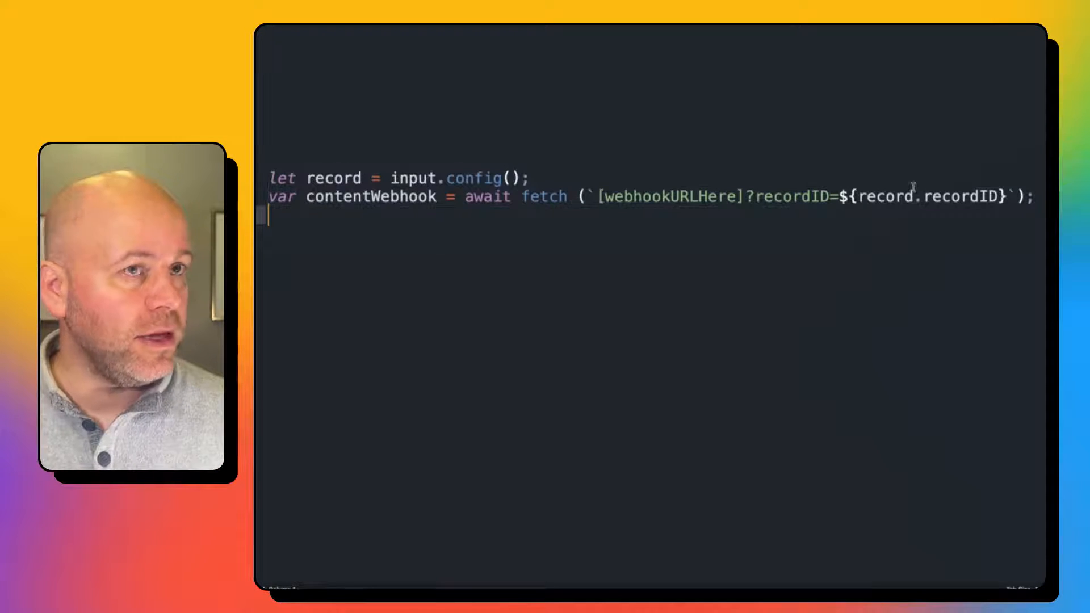
left_click_drag(1040, 192, 267, 177)
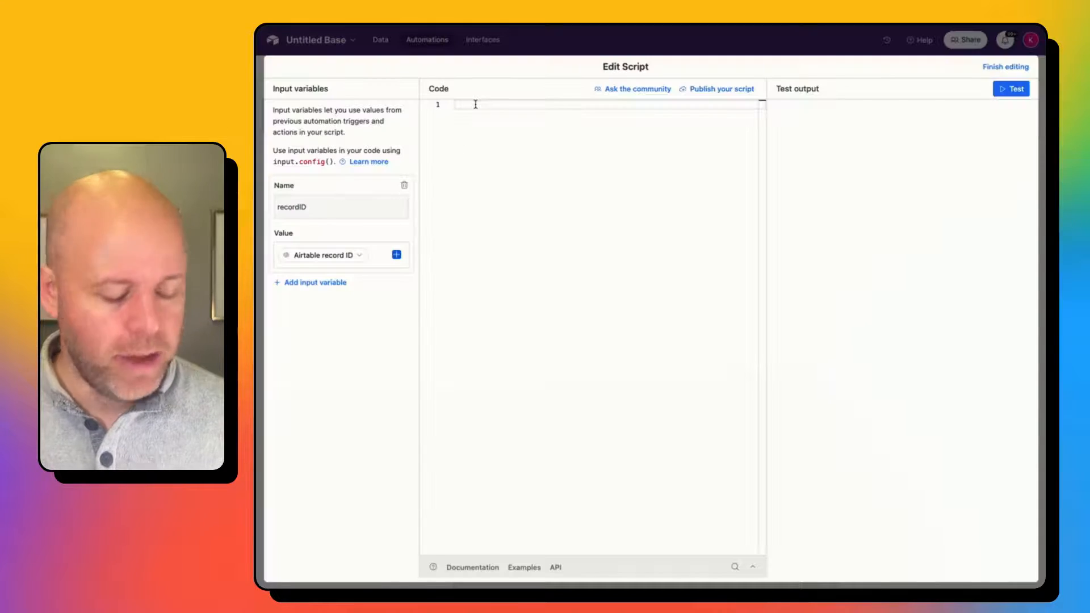
Paste the fetch script into the Airtable code pane and select the placeholder URL.
type("let record = input.config(); let sentWebhook = await fetch (`[webhookURLHere]?recordID=${record.recordID}`);")
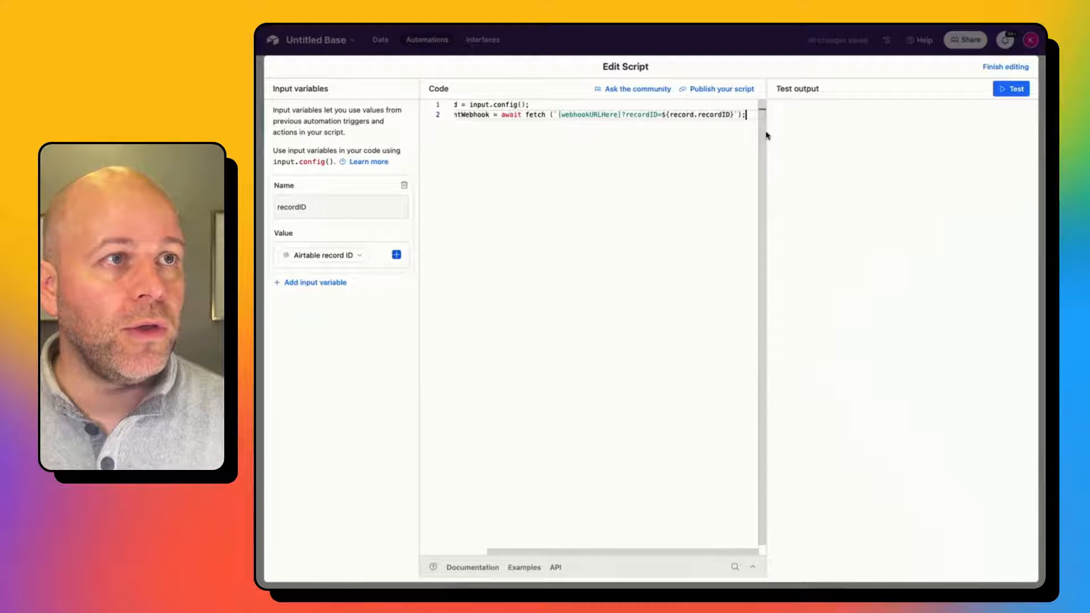
left_click(599, 176, "shift")
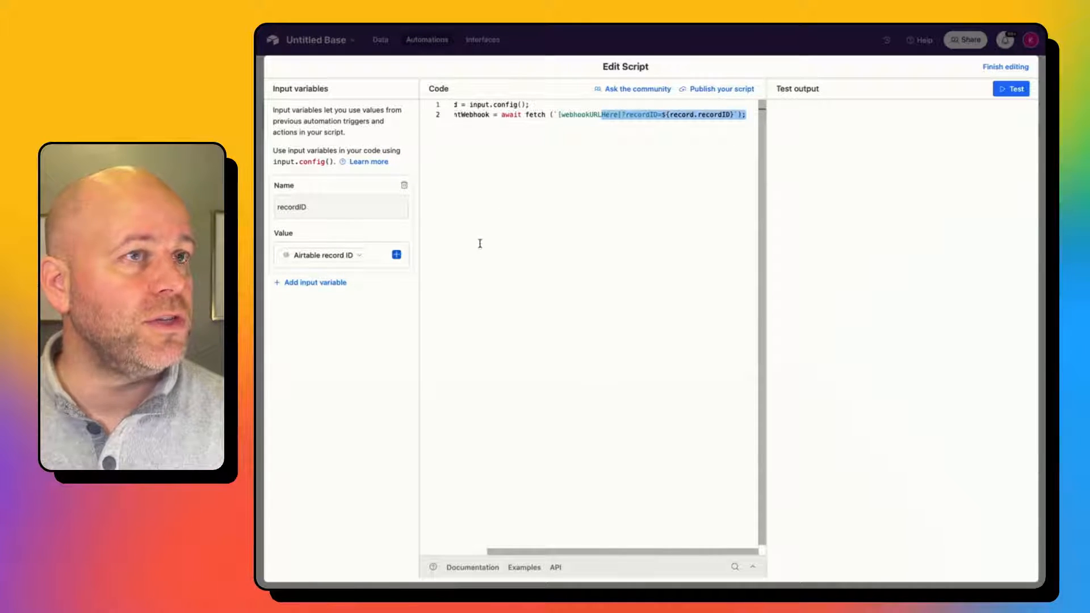
left_click(574, 177, "shift")
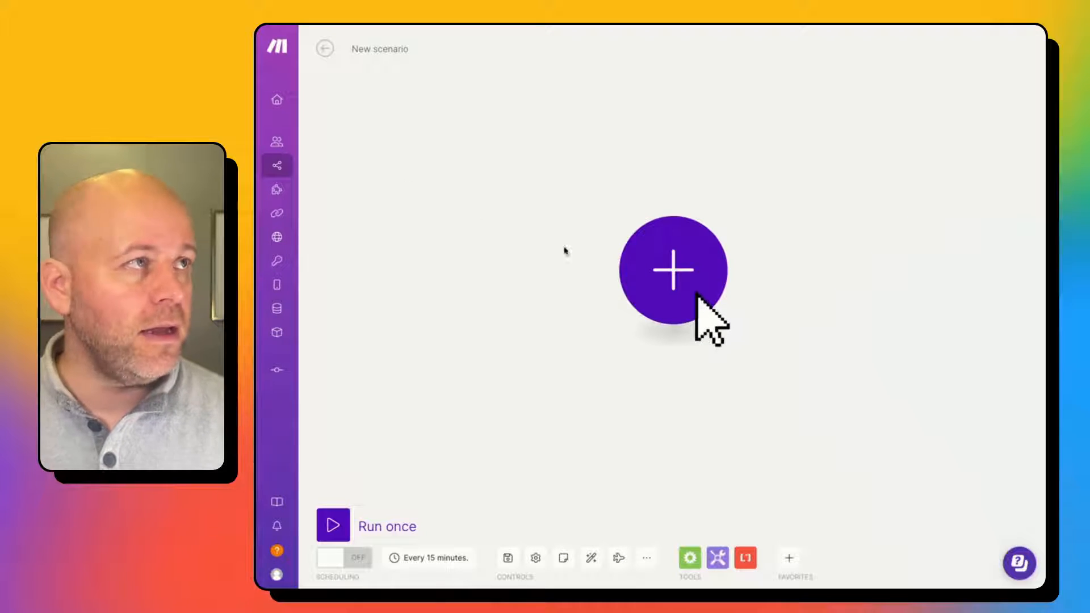
Add a Webhooks 'Custom webhook' trigger as the scenario's first module.
left_click(655, 288)
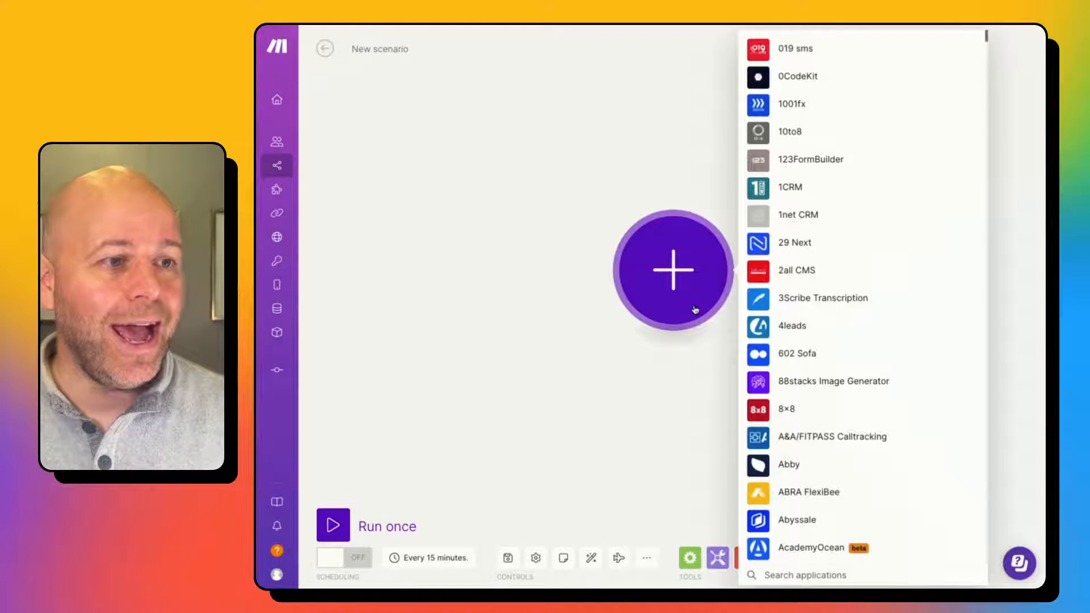
type("webhook")
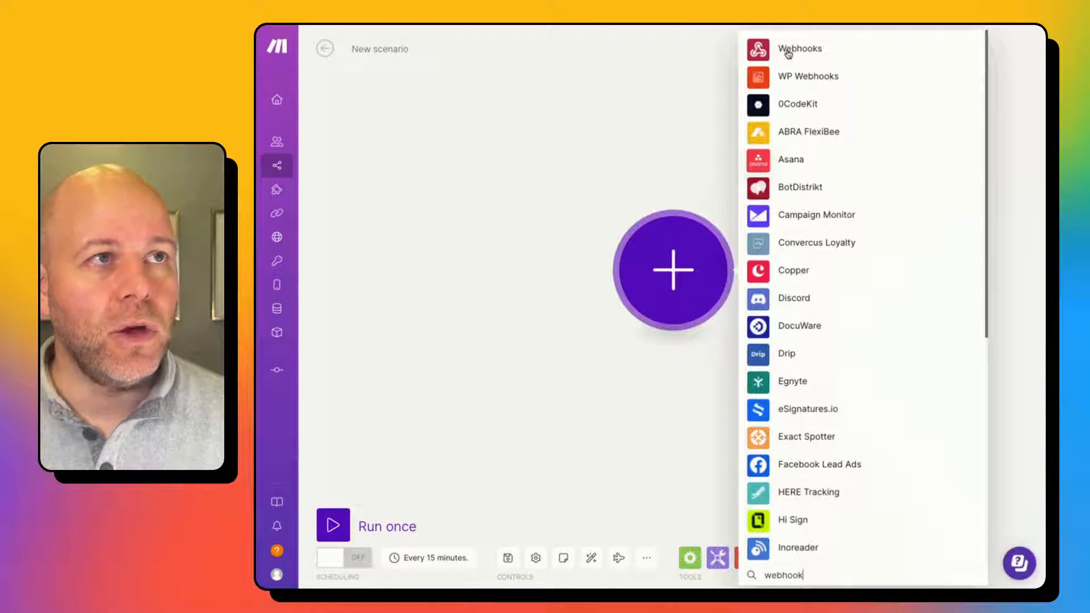
left_click(788, 54)
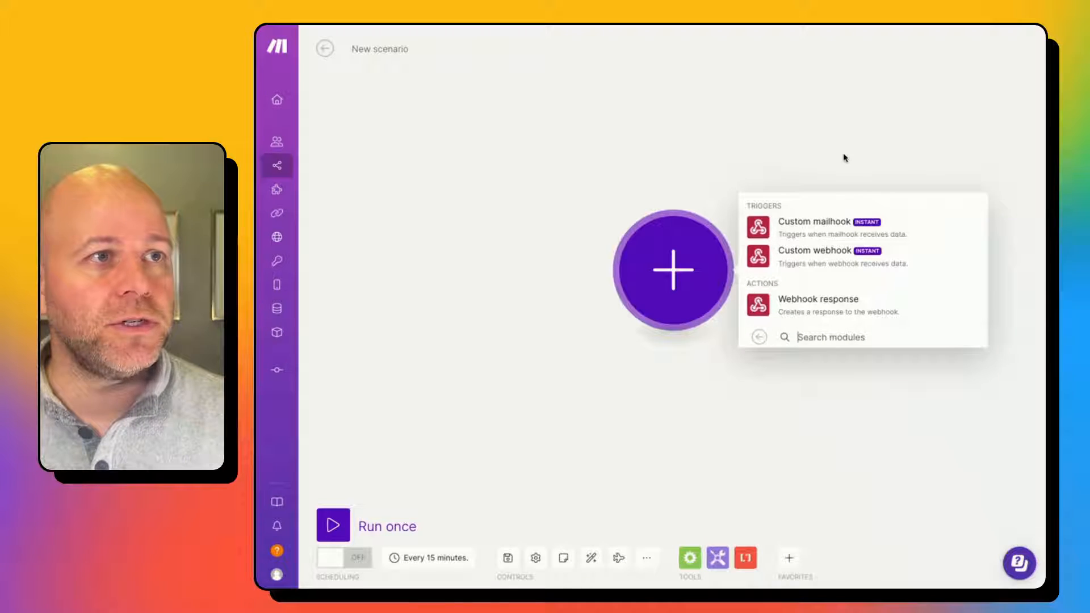
left_click(815, 257)
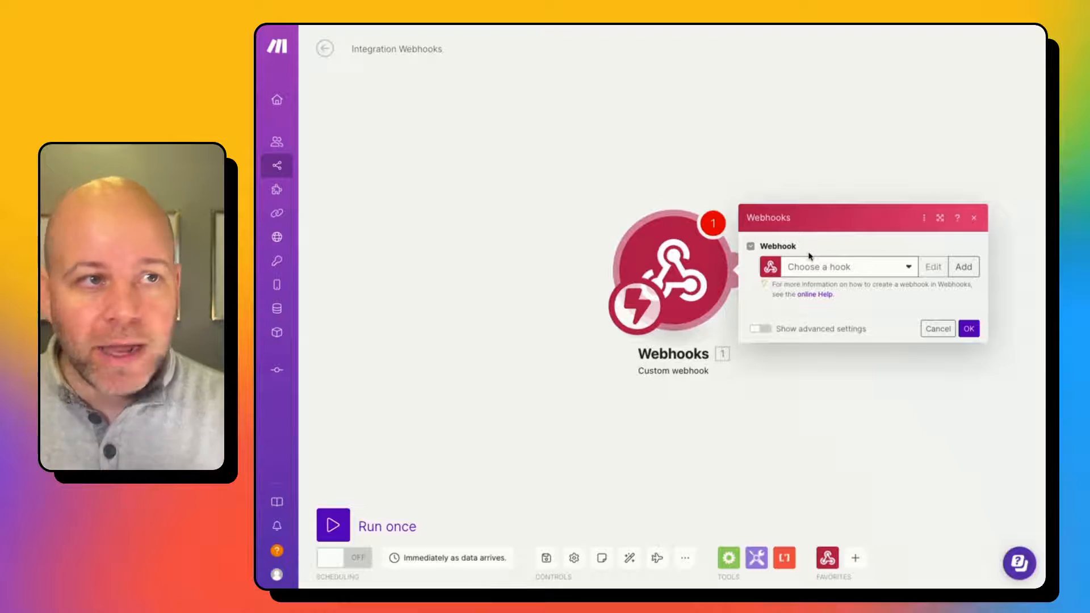
Add a new webhook named 'My Color Webook' and save it.
left_click(963, 267)
left_click(835, 215)
triple_click(836, 214)
type("M")
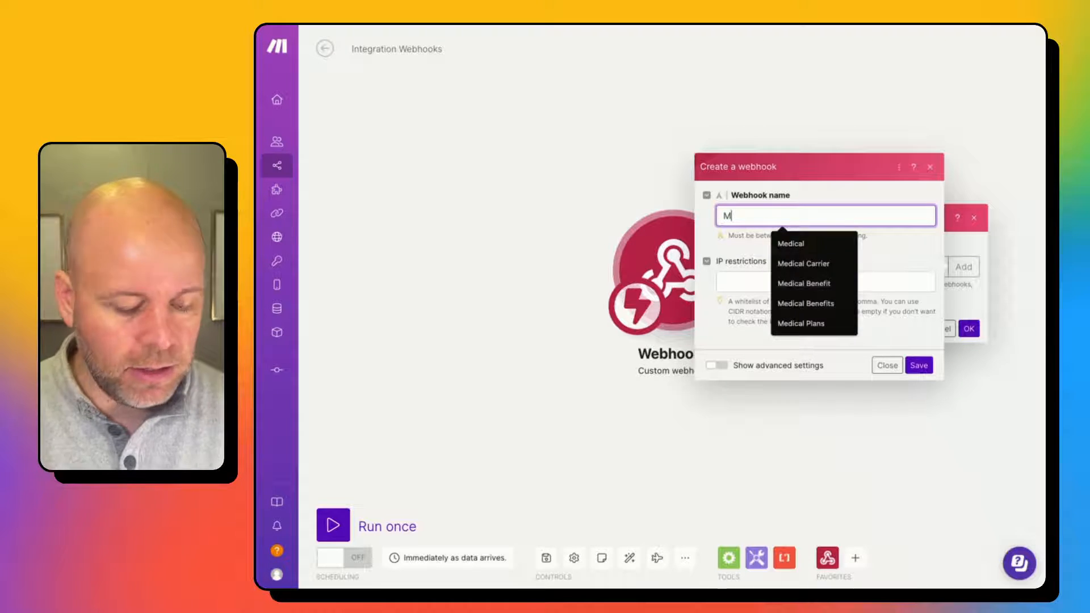
type("y Color")
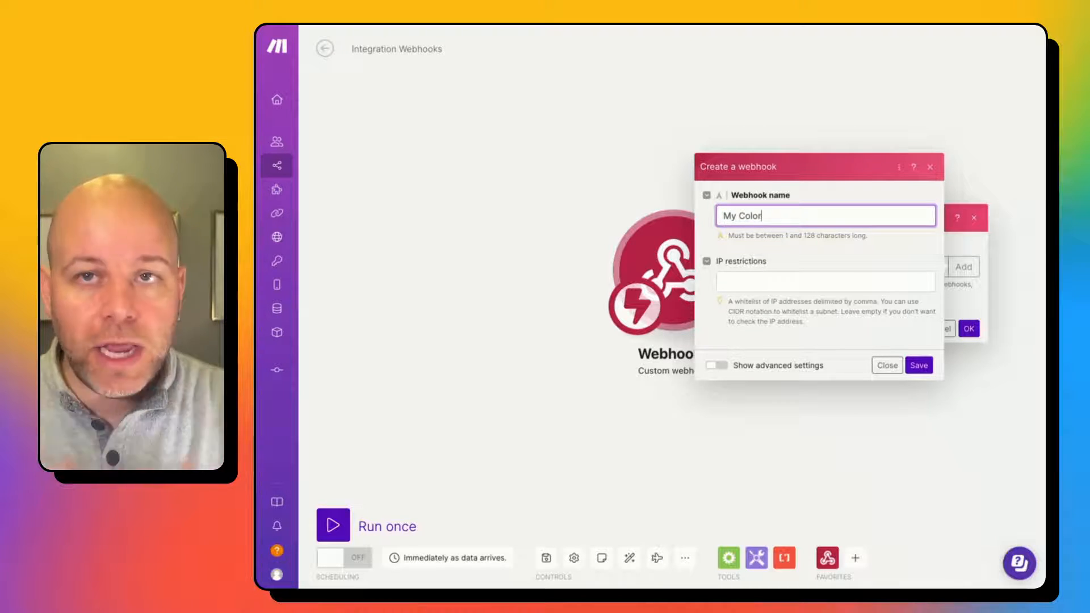
type("Webook")
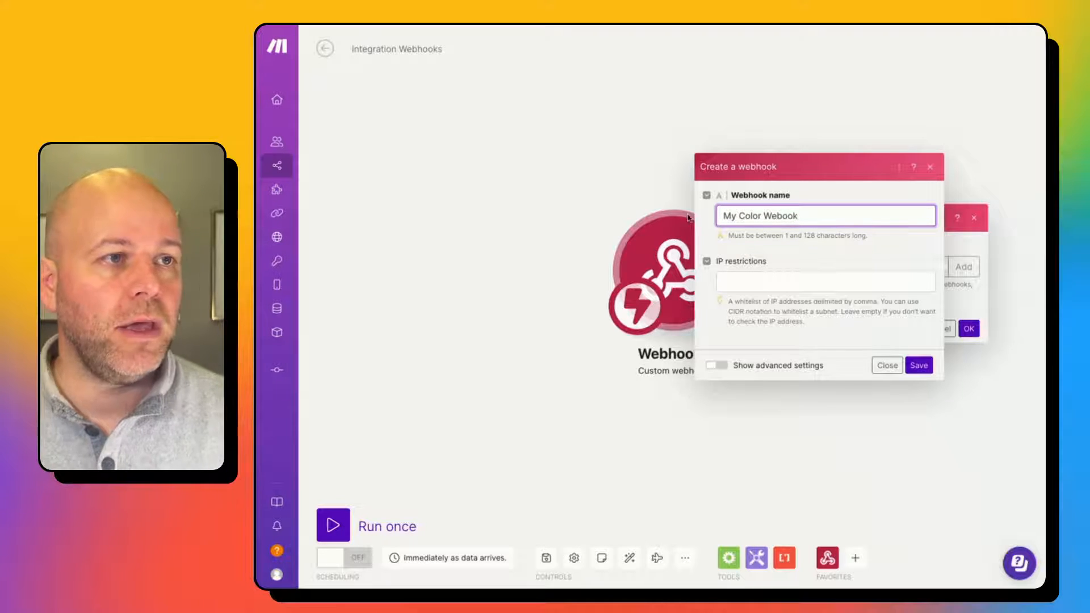
left_click(919, 365)
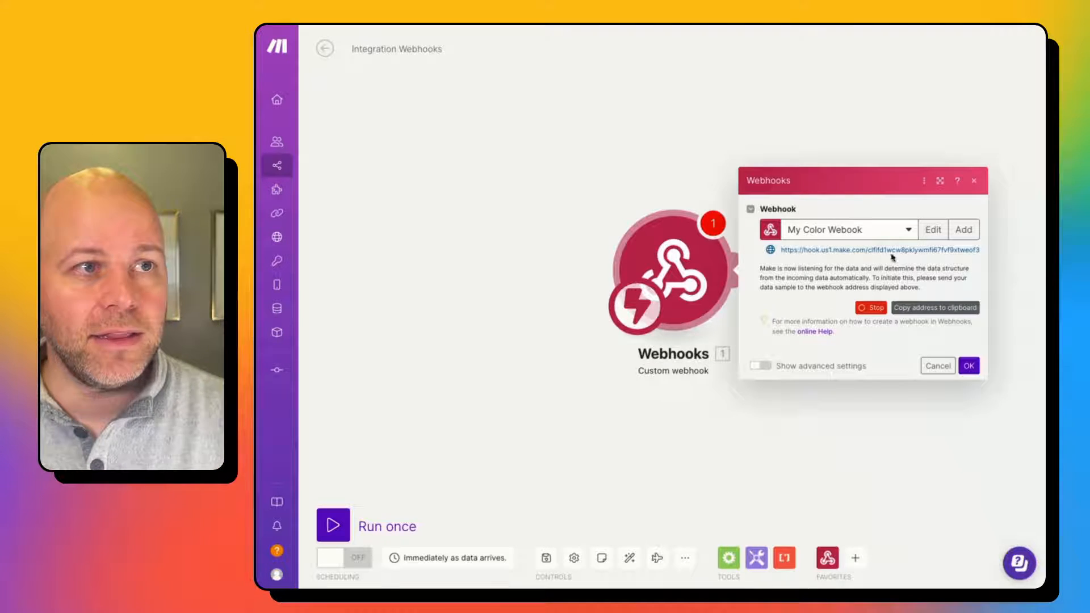
Copy the Make webhook address and paste it over the [webhookURLHere] placeholder in the Airtable script.
left_click(944, 309)
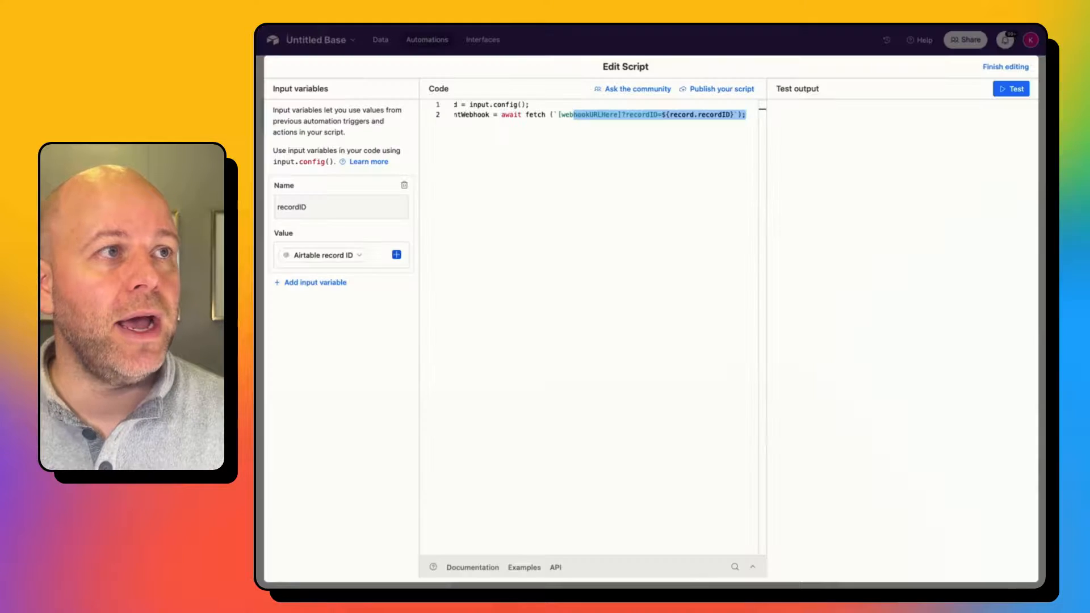
left_click_drag(615, 128, 615, 119)
left_click(622, 116)
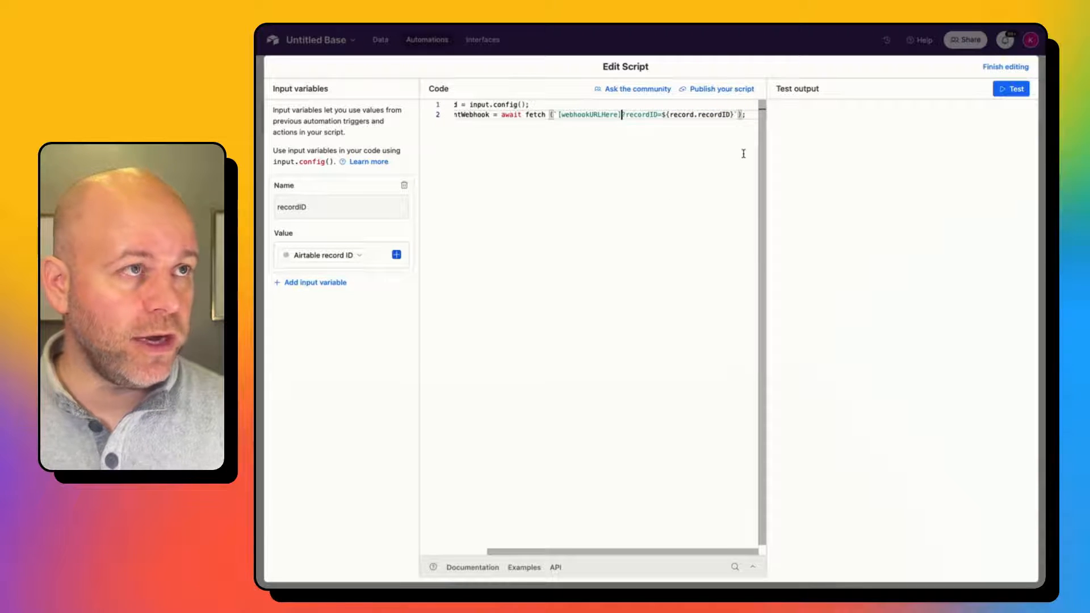
key("shift+Left")
key("shift+Left")
key("shift+Left")
key("shift+Left")
key("shift+Left")
key("shift+Left")
key("shift+Left")
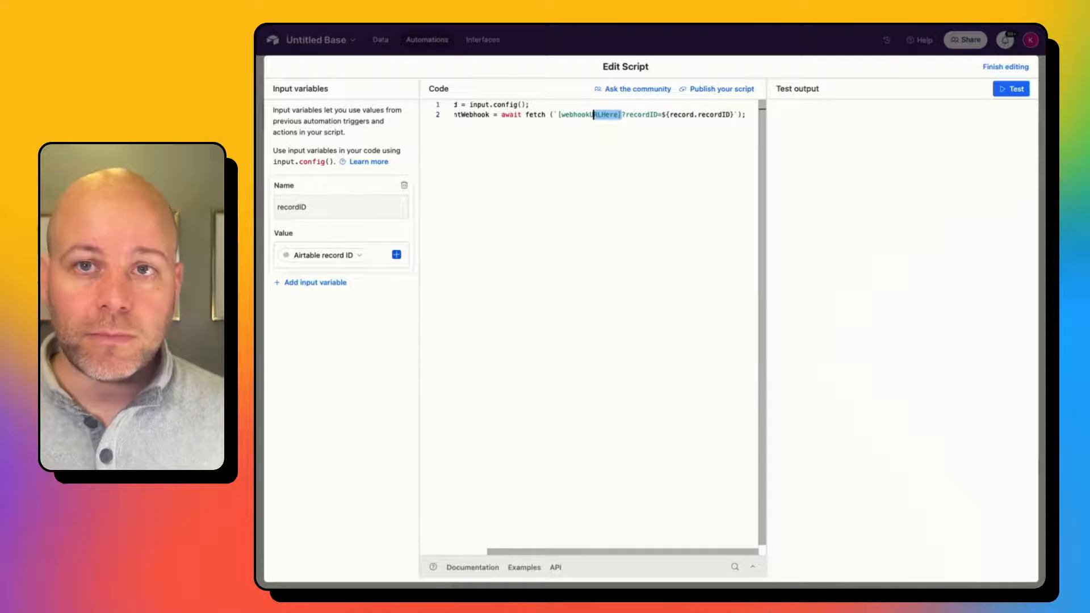
key("shift+Left")
key("shift+Left")
key("shift+Left")
key("shift+Left")
key("shift+Left")
key("shift+Left")
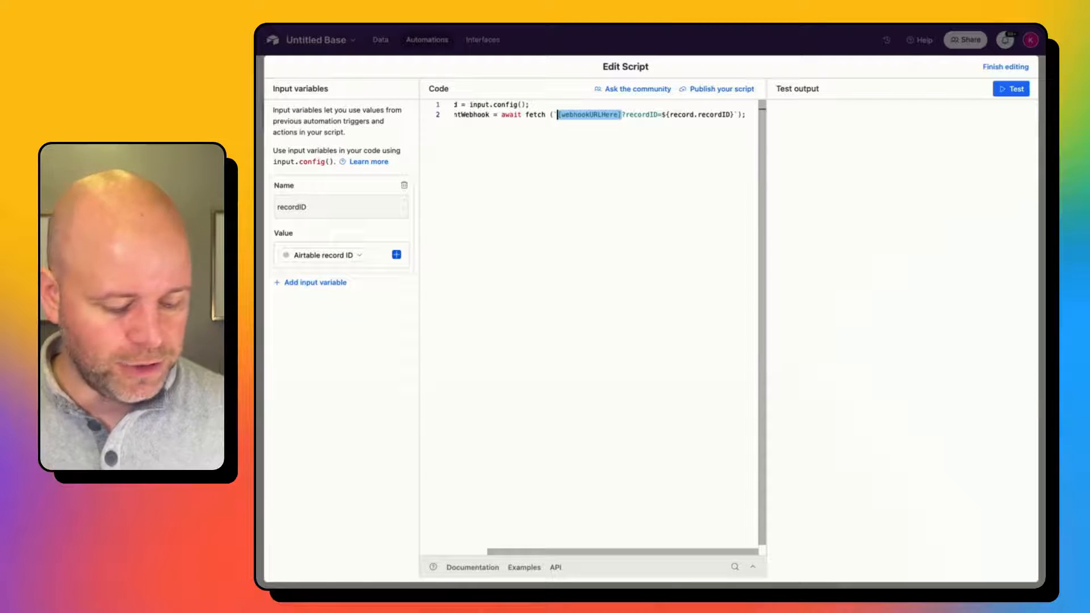
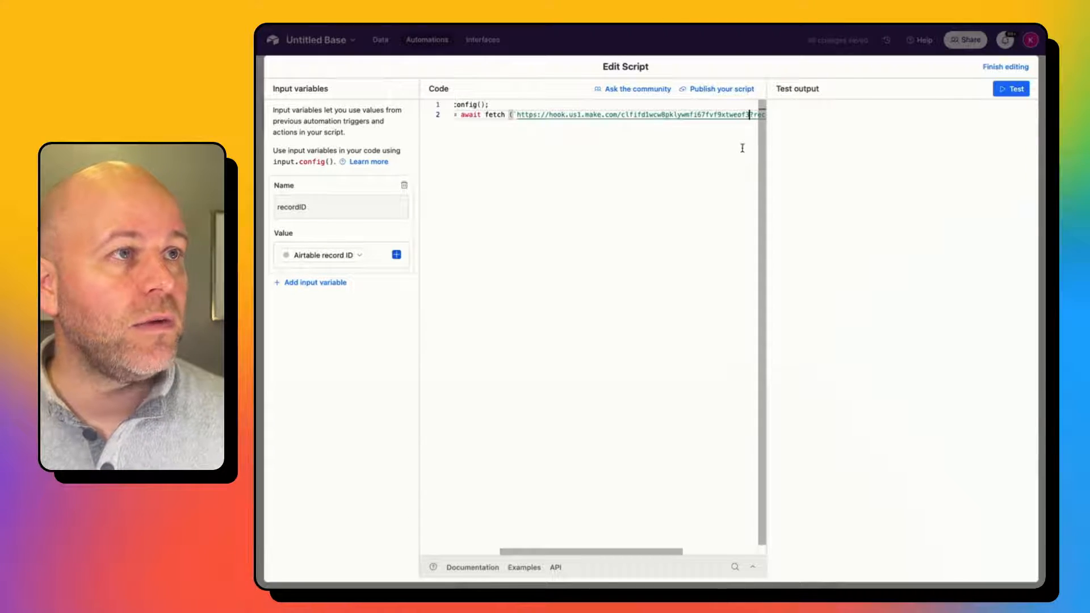
left_click_drag(524, 125, 576, 142)
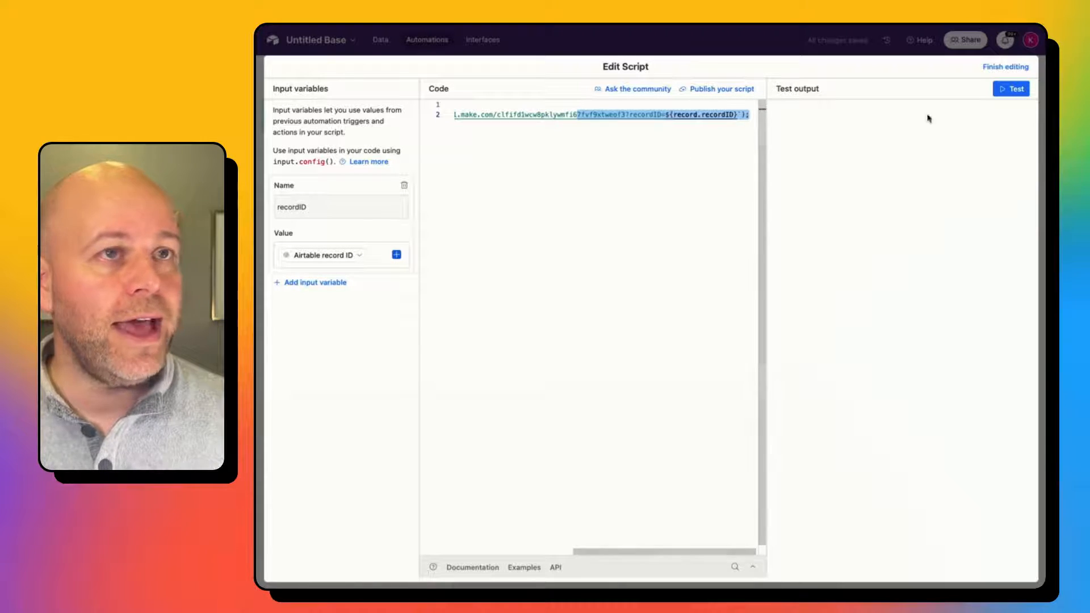
scroll(646, 131, "left", 5)
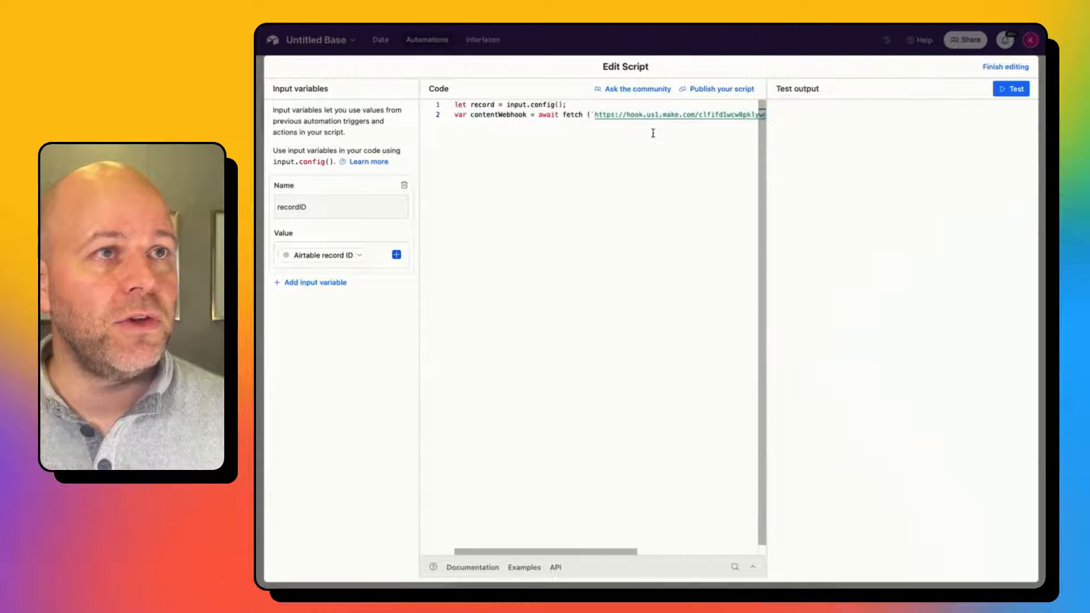
Test the Airtable script, accept the webhook's determined data structure, and run the Make scenario once.
left_click(1015, 89)
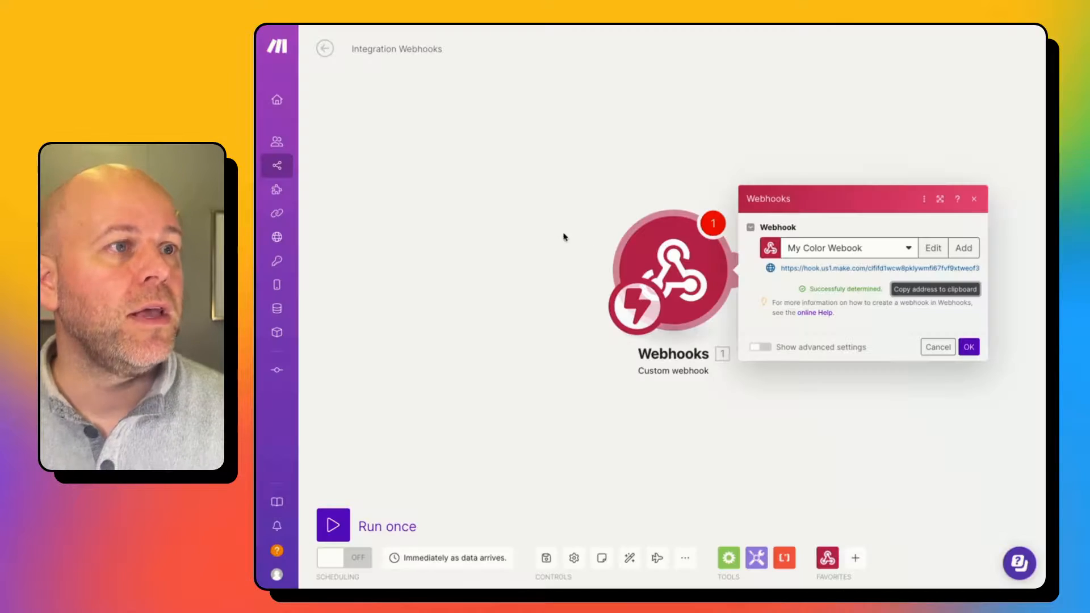
left_click(969, 347)
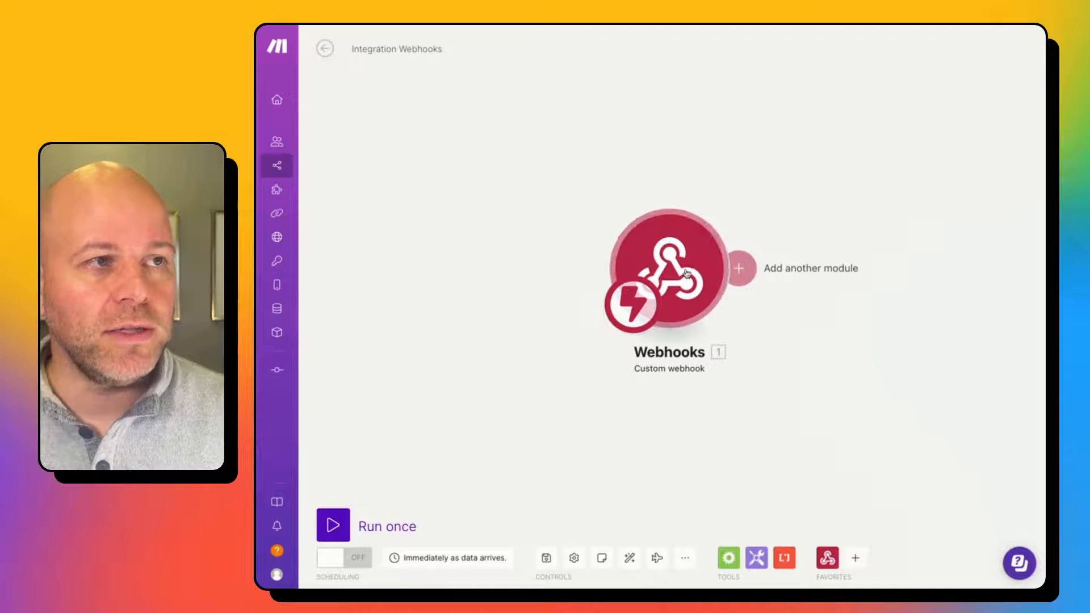
left_click(333, 528)
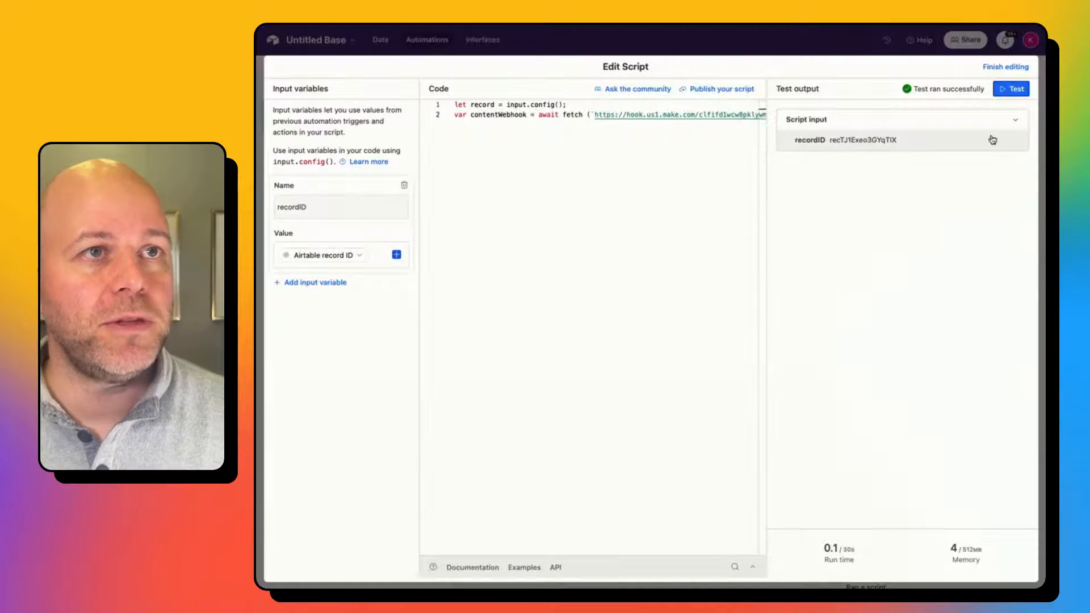
left_click(1010, 89)
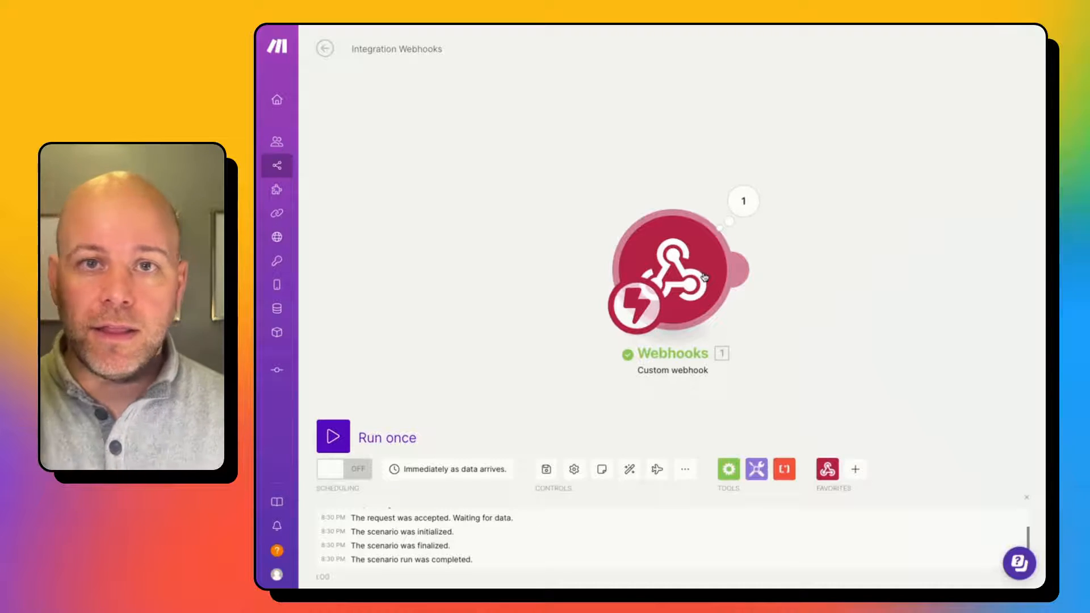
left_click(744, 200)
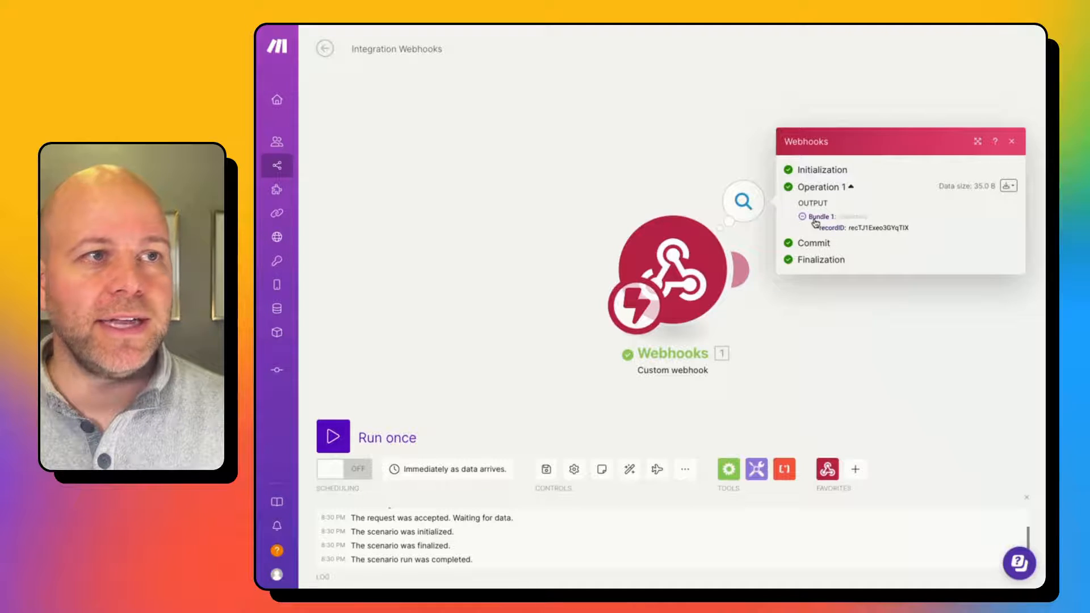
mouse_move(848, 230)
left_mouse_down()
mouse_move(911, 230)
mouse_move(844, 222)
left_mouse_up()
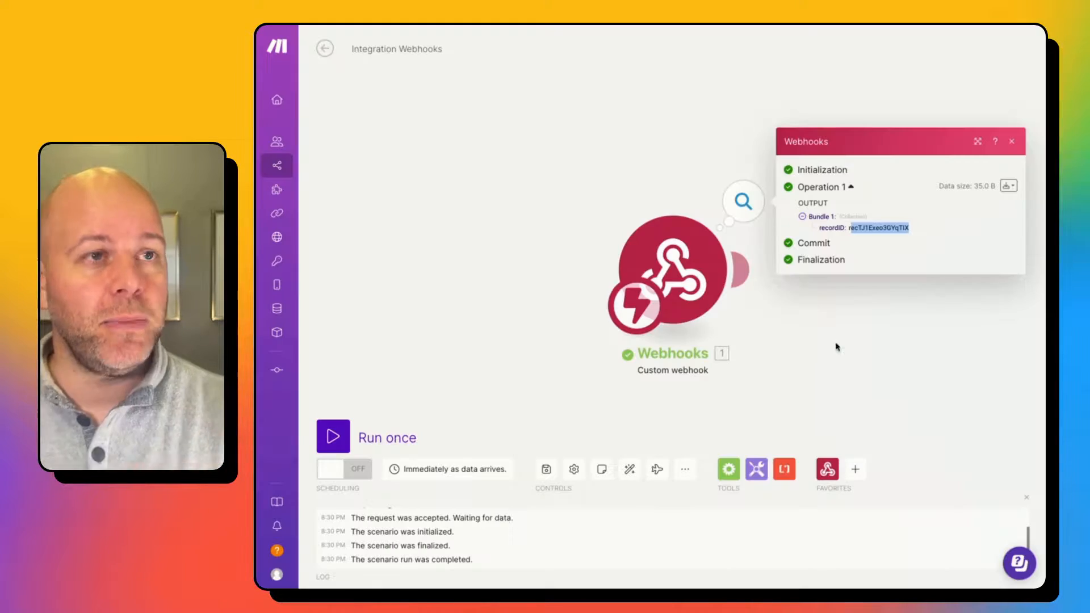
left_click(833, 342)
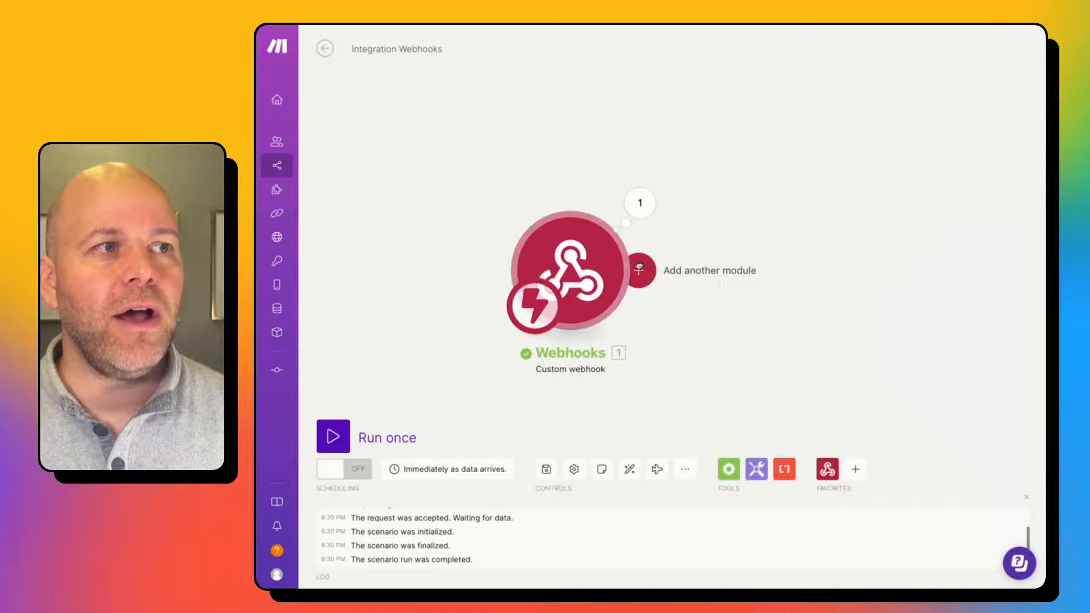
Add an Airtable 'Get a Record' module after the webhook.
left_click(637, 264)
type("airt")
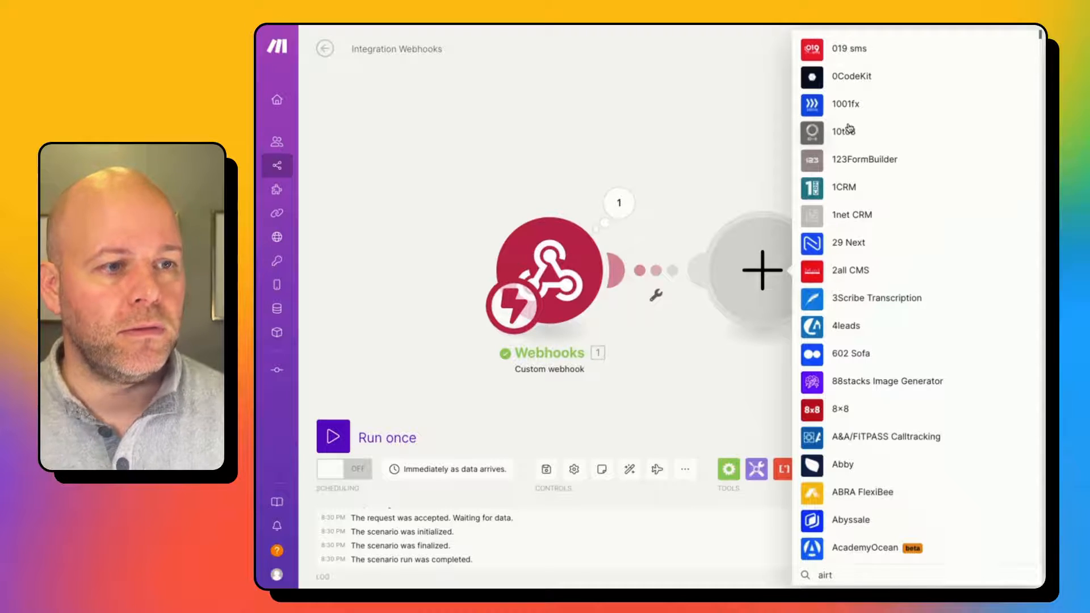
type("able")
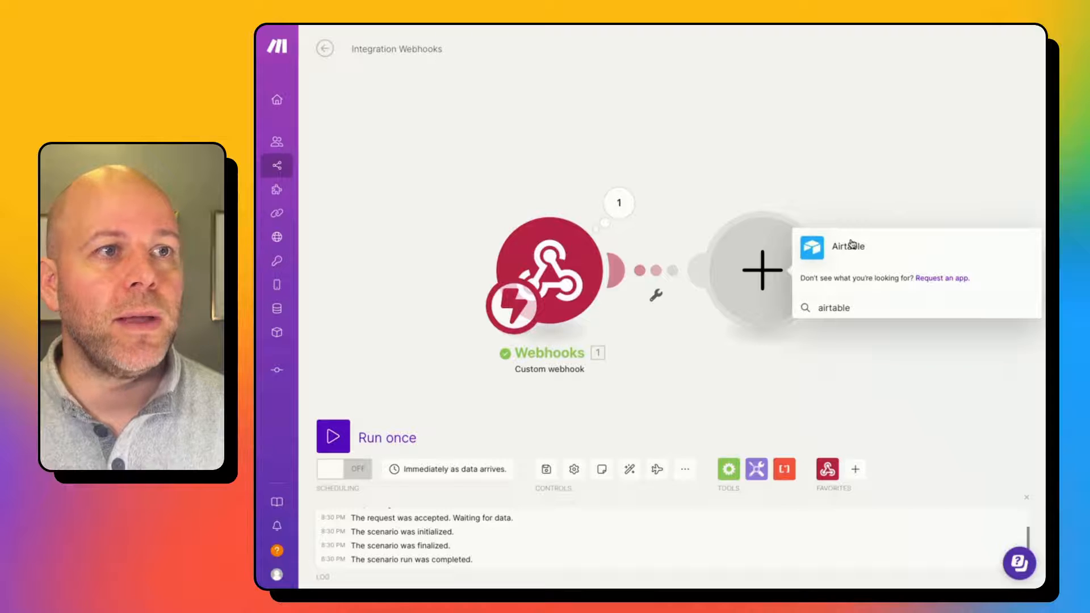
left_click(905, 266)
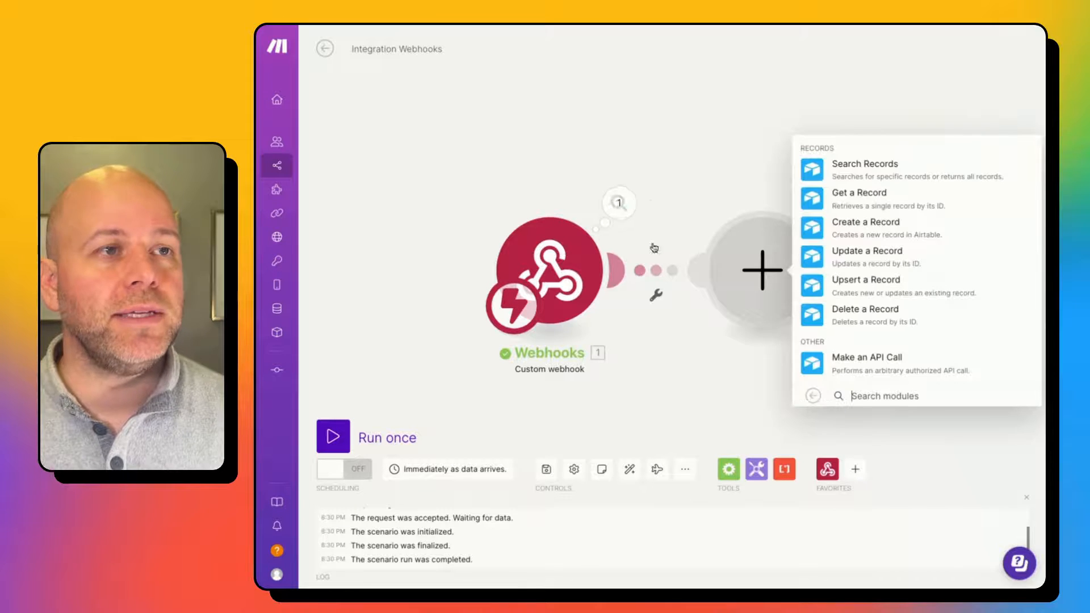
left_click(879, 205)
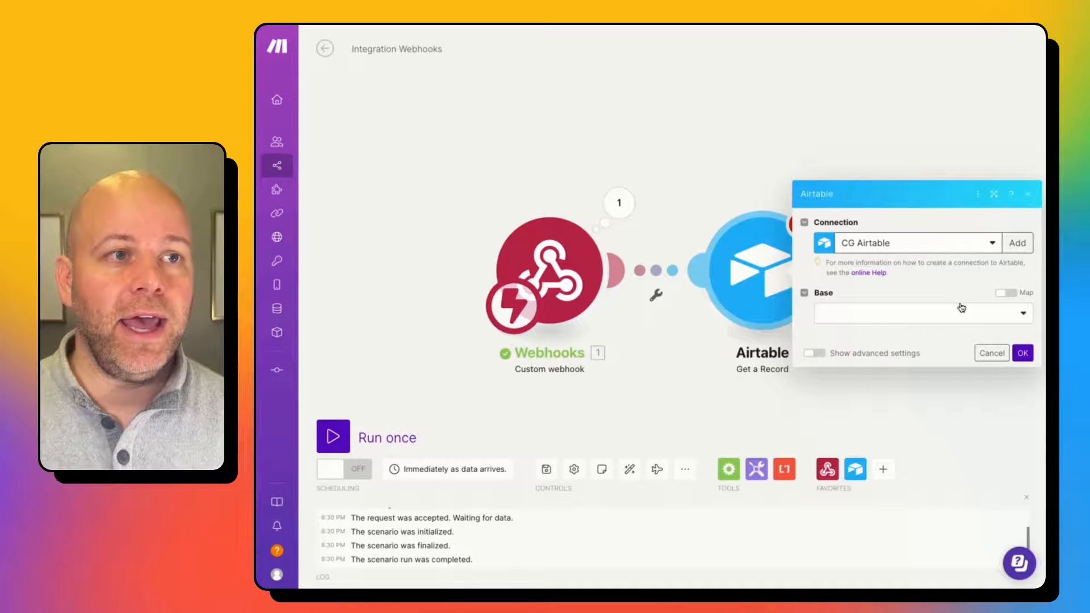
Set Base to Untitled Base, Table to Table 1, and map the webhook's recordID into Record ID.
left_click(940, 321)
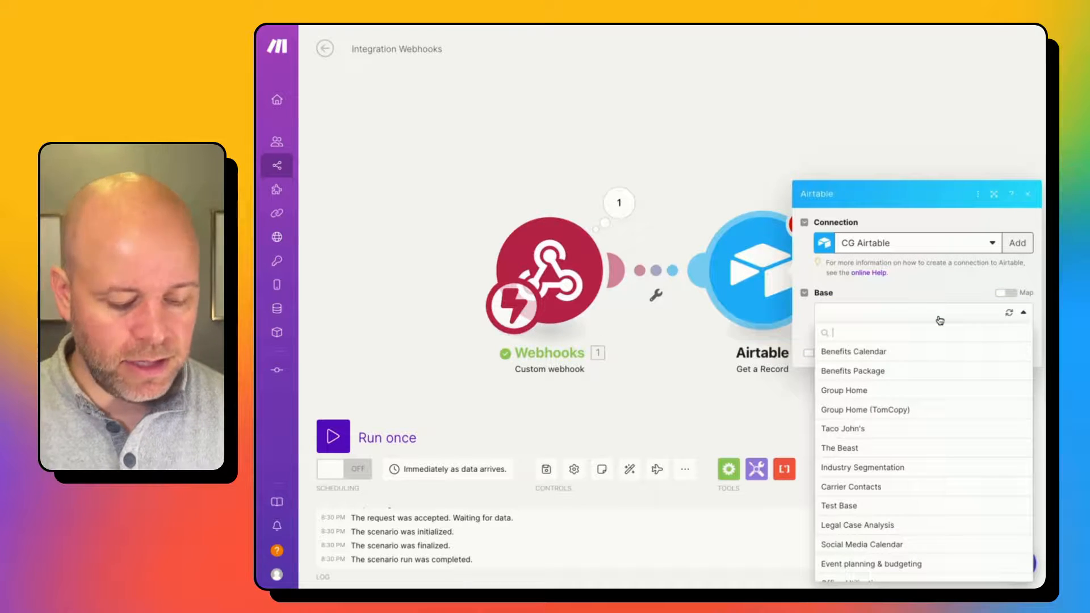
type("until")
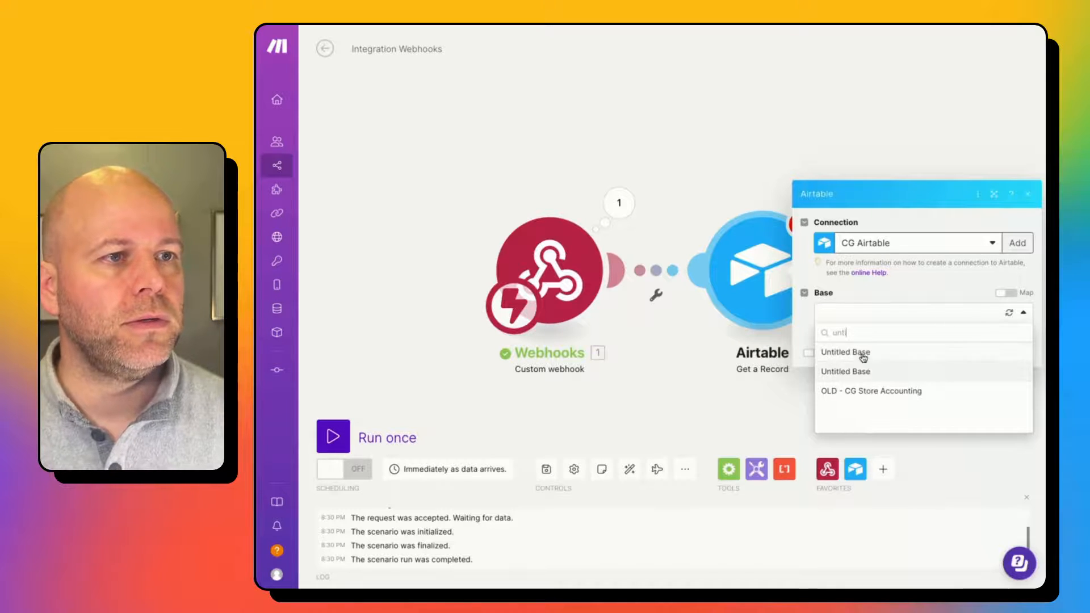
left_click(859, 353)
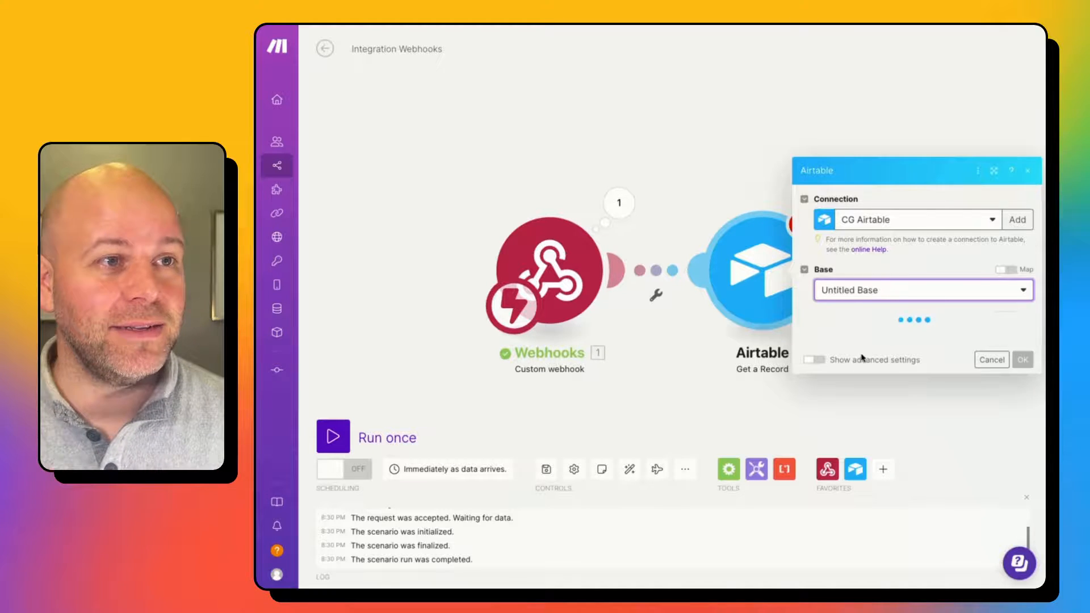
left_click(867, 340)
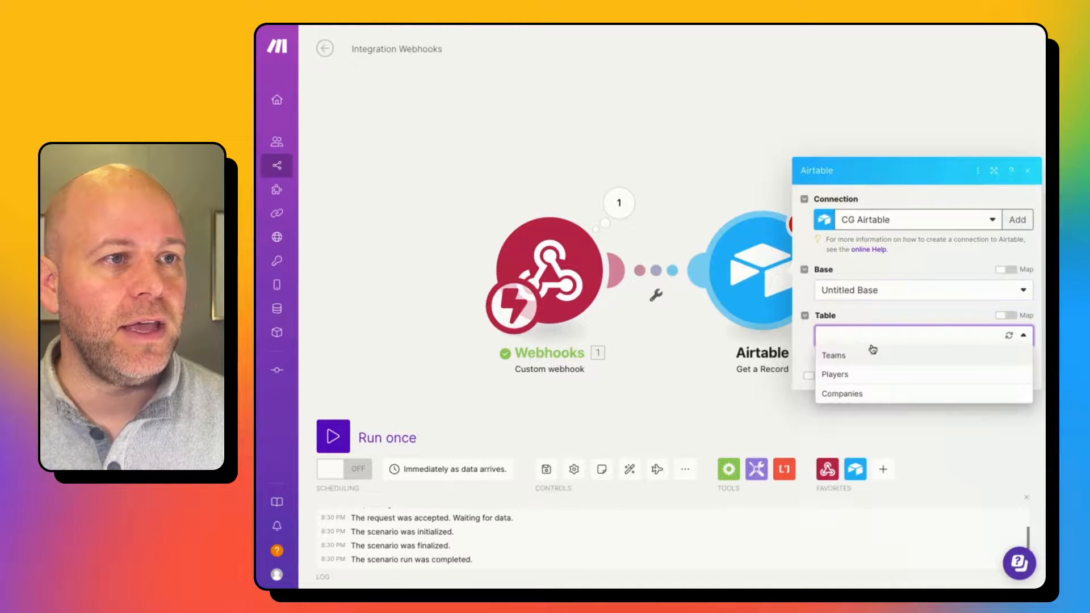
left_click(893, 299)
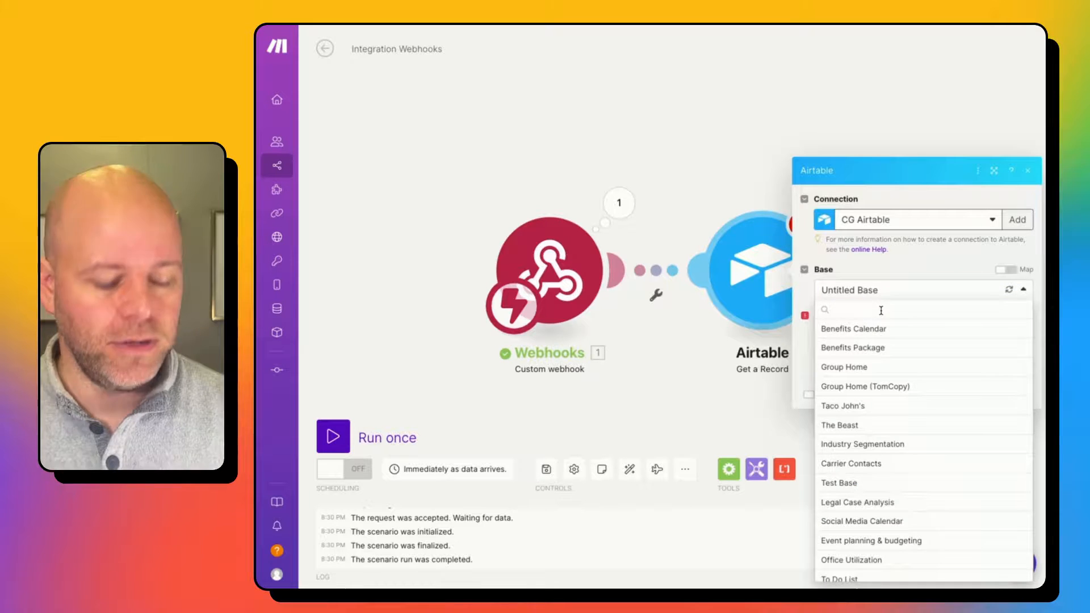
type("unti")
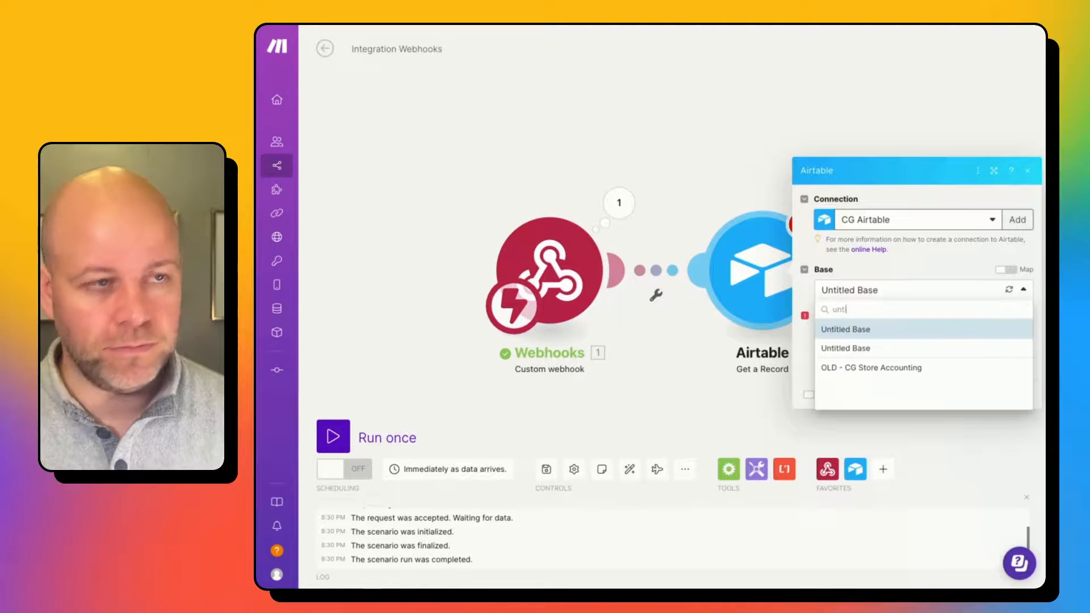
left_click(883, 348)
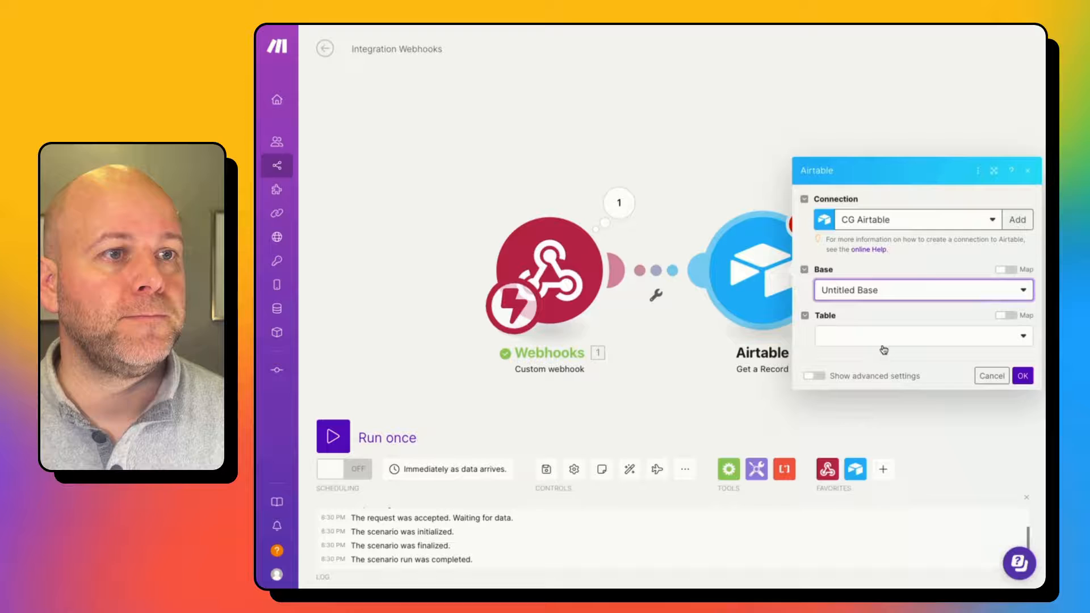
left_click(883, 348)
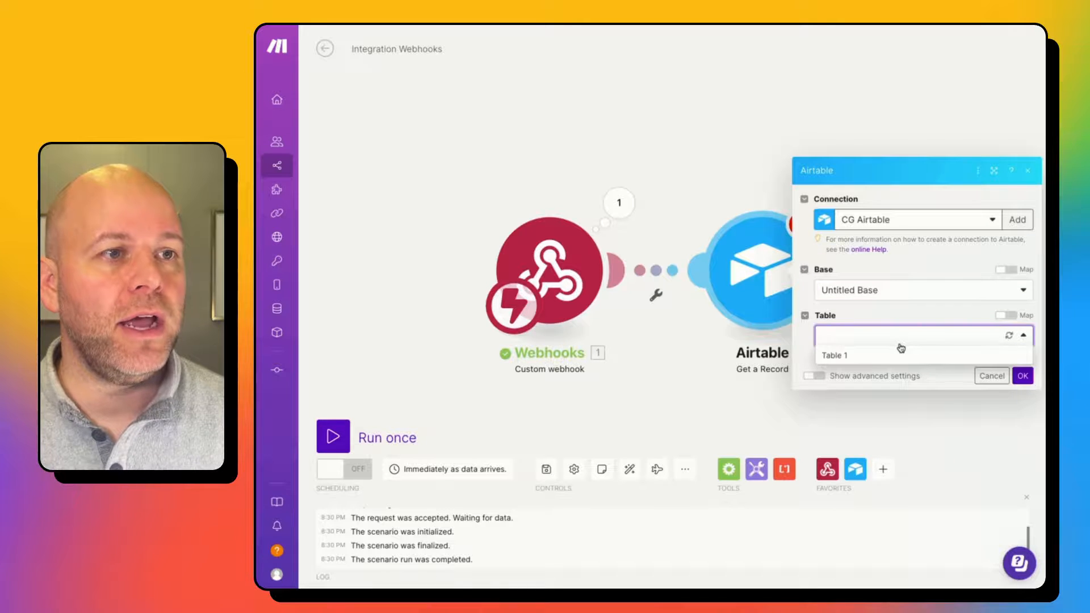
left_click(899, 355)
left_click(823, 360)
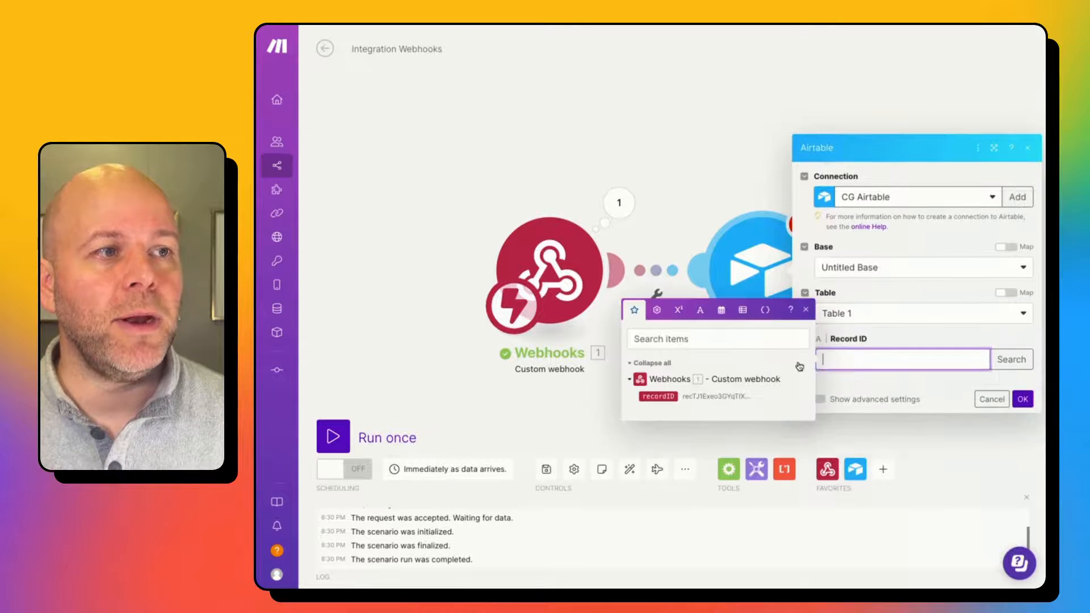
left_click(663, 397)
left_click(931, 347)
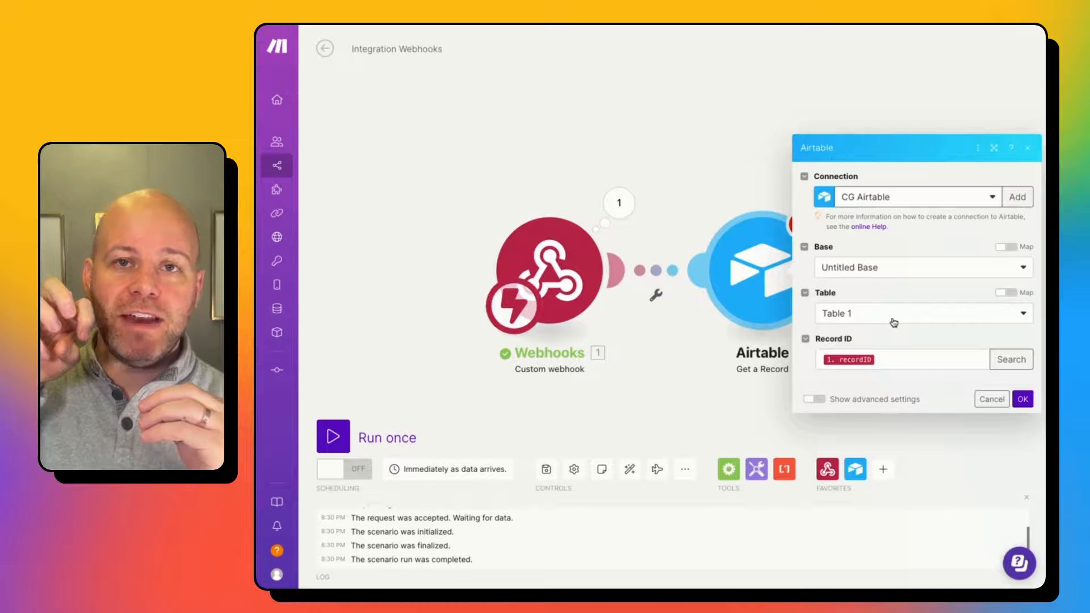
Save the Get a Record module, run once with an Airtable script test, and view the returned Banana/Blue record.
left_click(1023, 400)
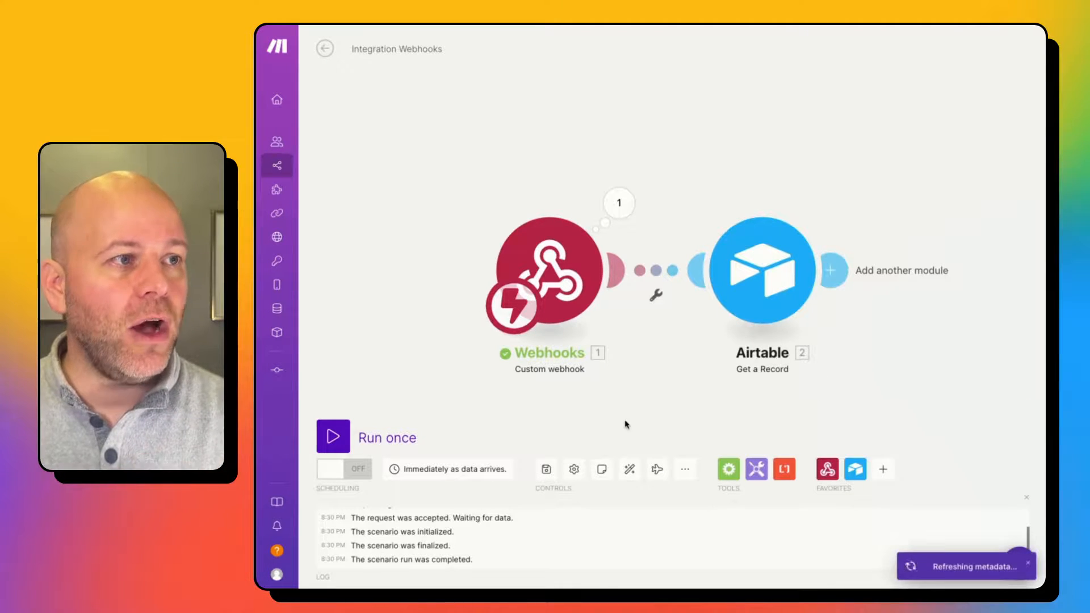
left_click(334, 437)
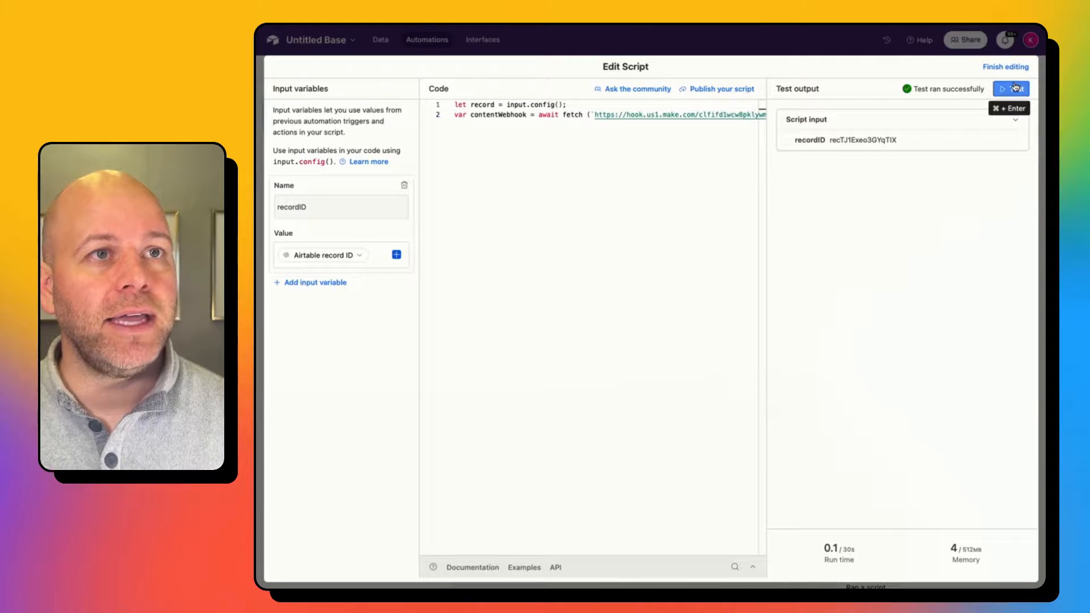
left_click(1016, 88)
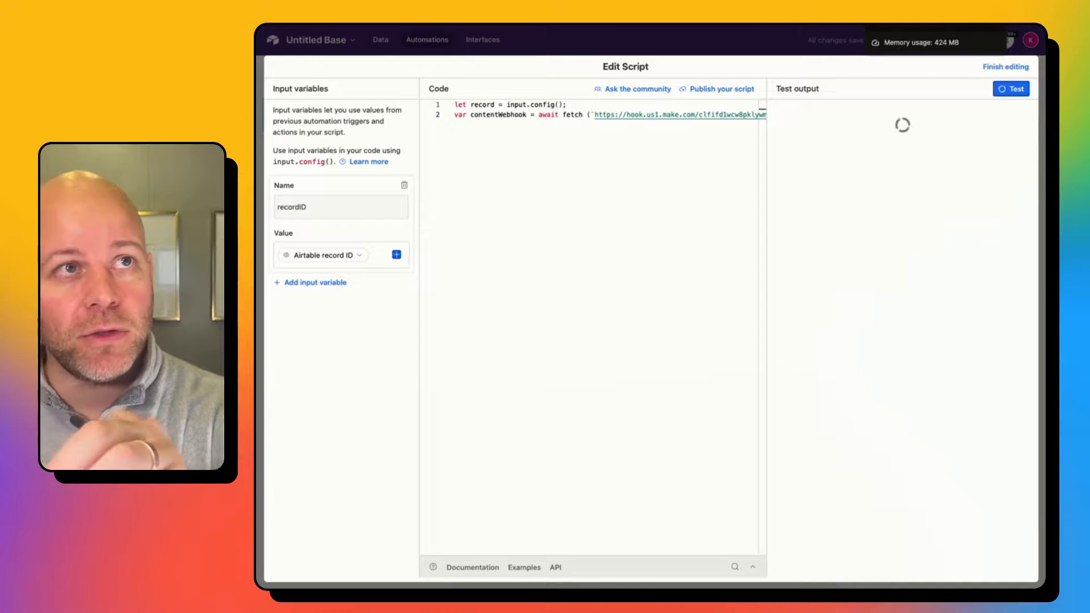
left_click(919, 25)
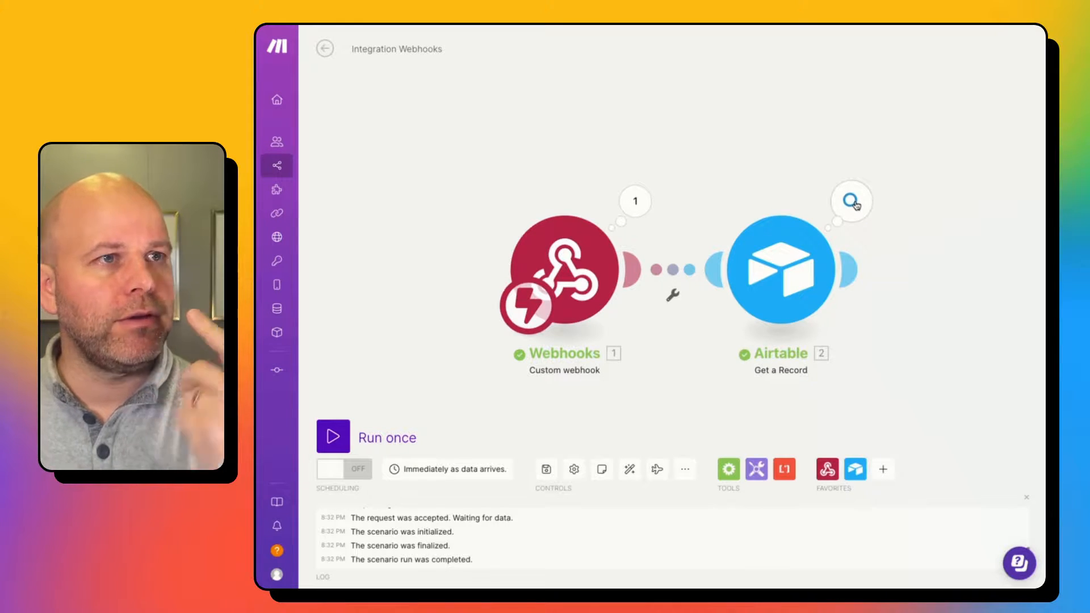
left_click(855, 205)
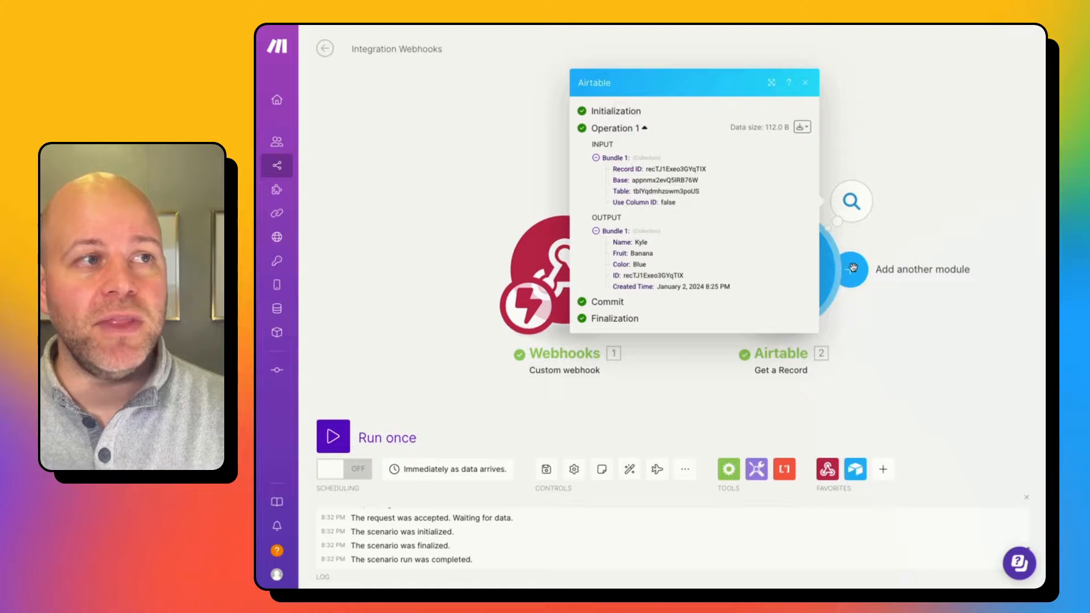
Dismiss the Airtable module's output popup to show both modules with one completed bundle.
left_click(968, 222)
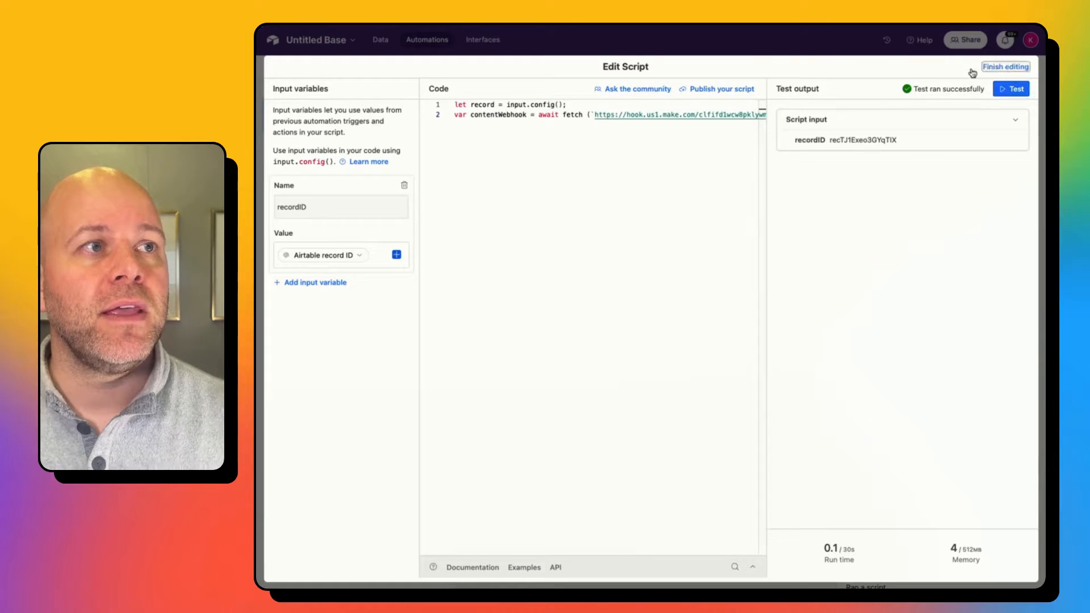
Leave the script editor and display the Color-is-Blue trigger settings of Automation 1.
left_click(975, 69)
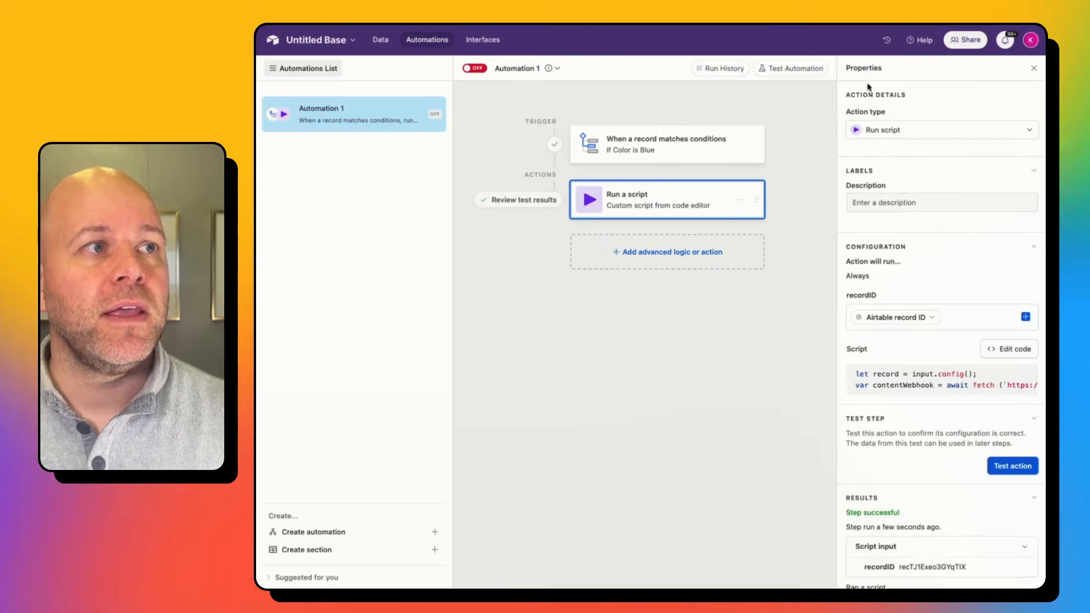
left_click(660, 152)
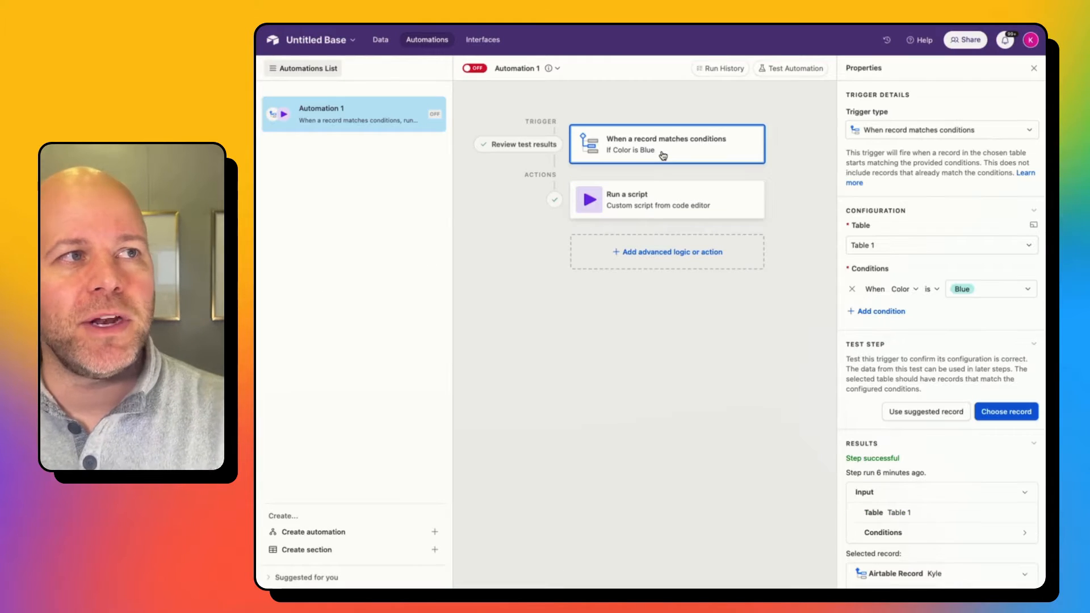